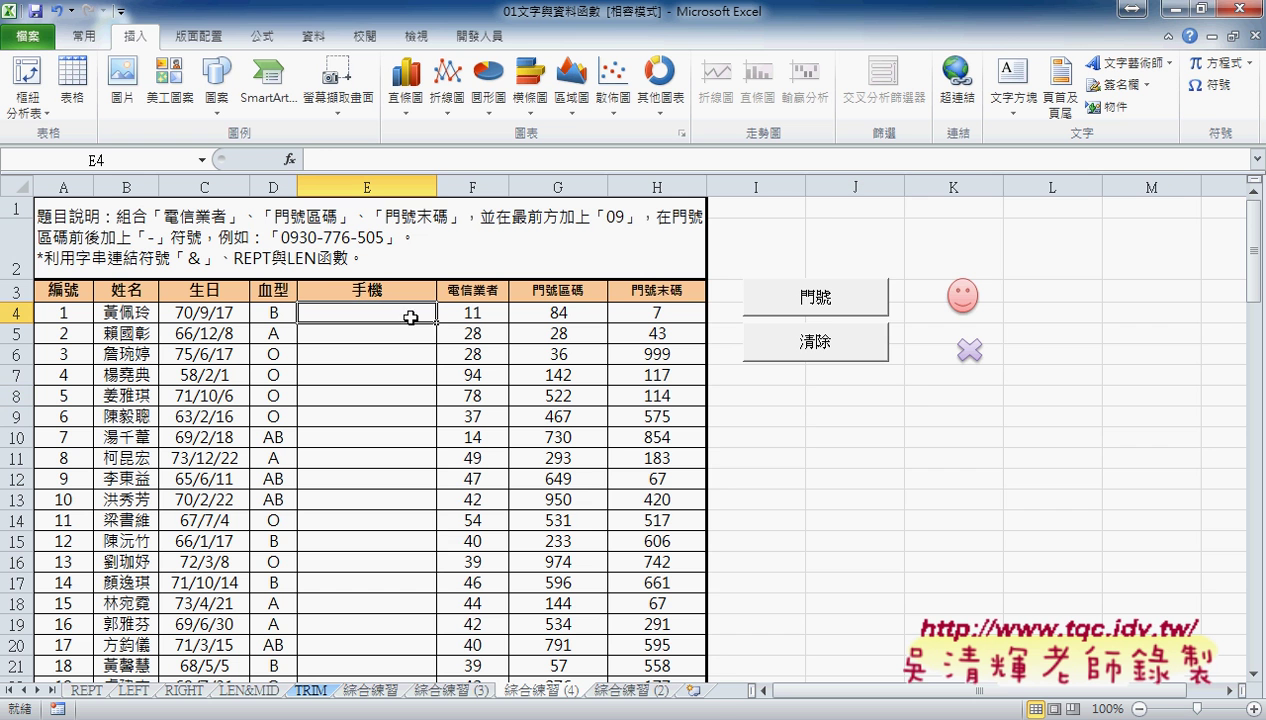
# - Start inserting a function into E4, browse the category list, then cancel
pyautogui.click(290, 160)
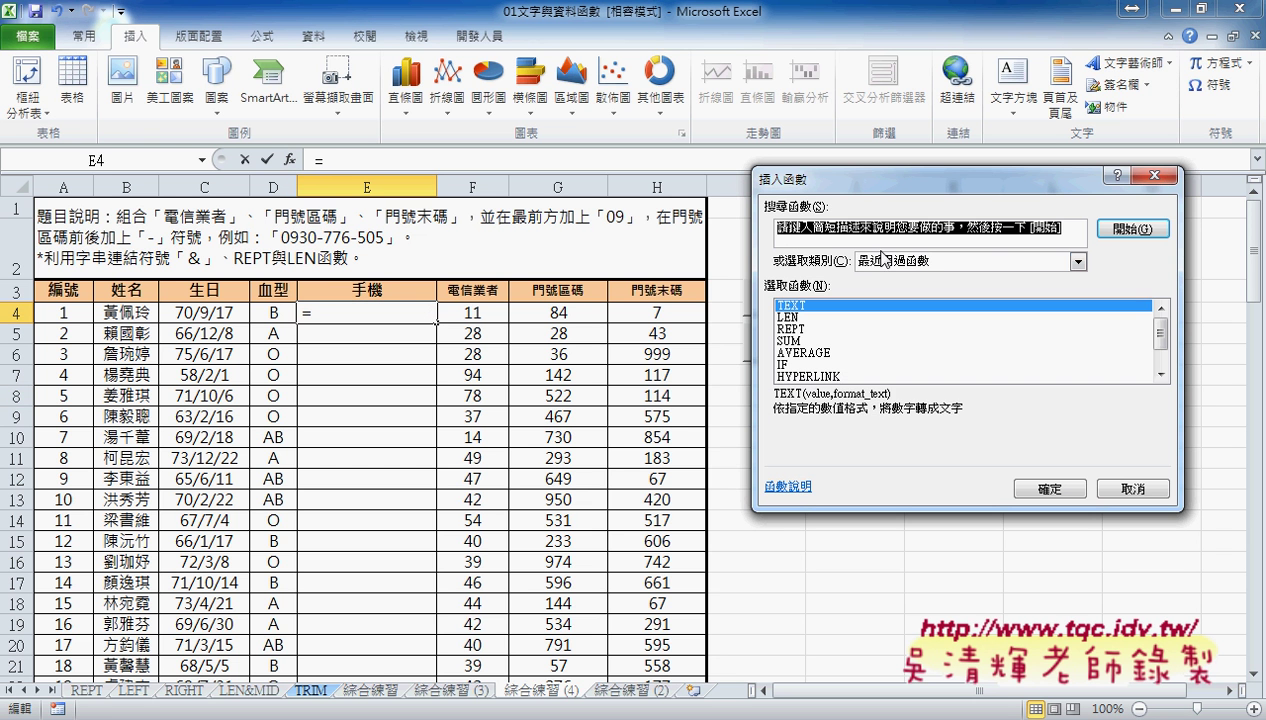
pyautogui.click(1077, 261)
pyautogui.moveTo(1077, 336); pyautogui.dragTo(1078, 390)
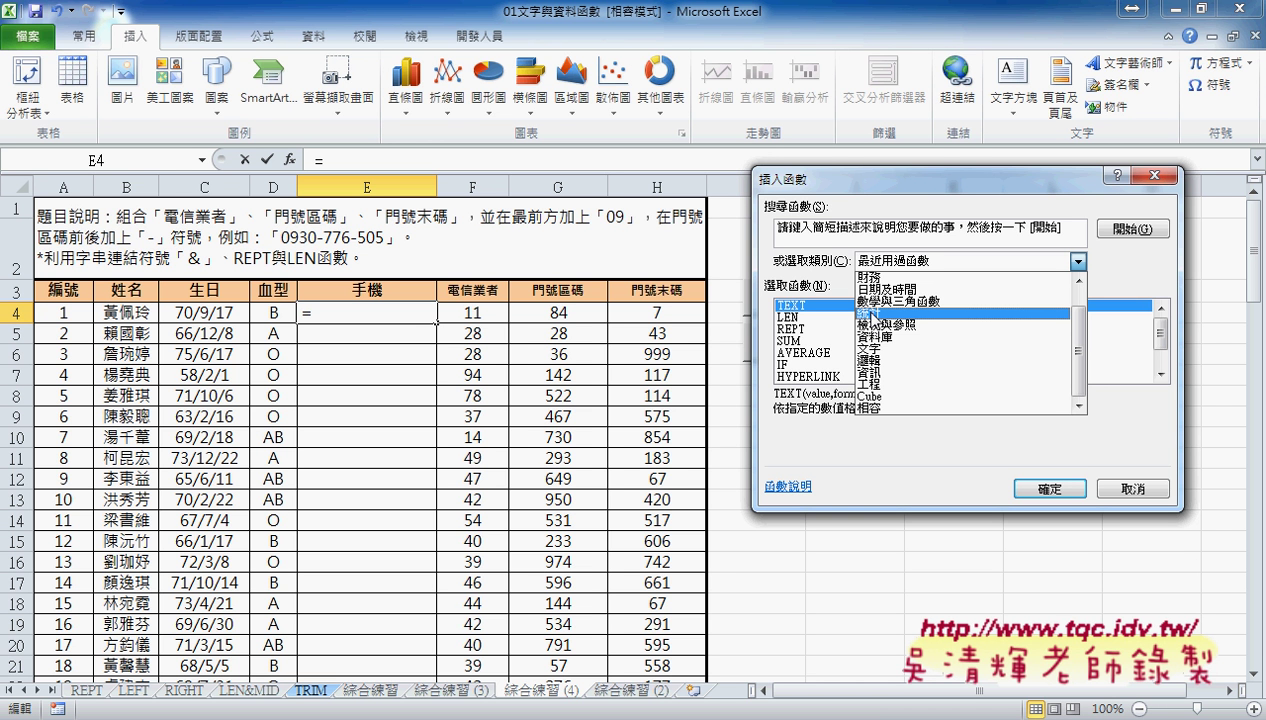
pyautogui.click(1133, 488)
pyautogui.click(1133, 488)
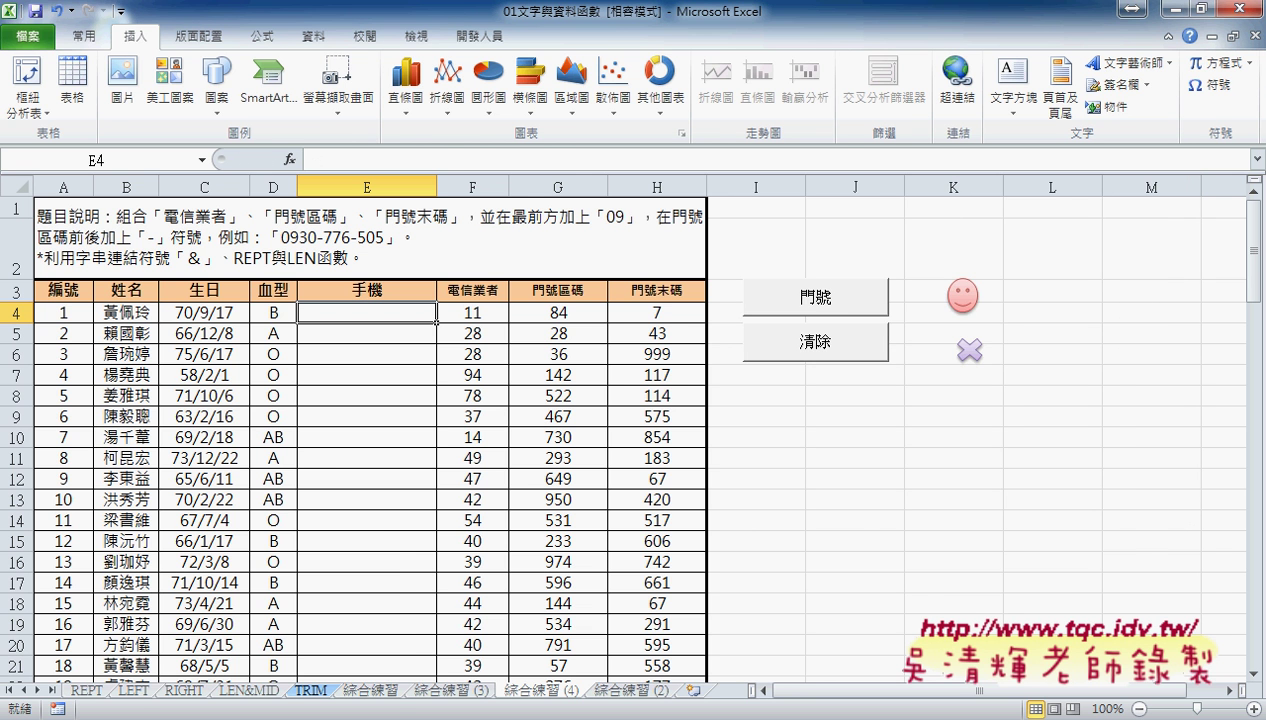
# - In the Google Docs notes, scroll to the Public Function code and select both function definitions
pyautogui.click(283, 665)
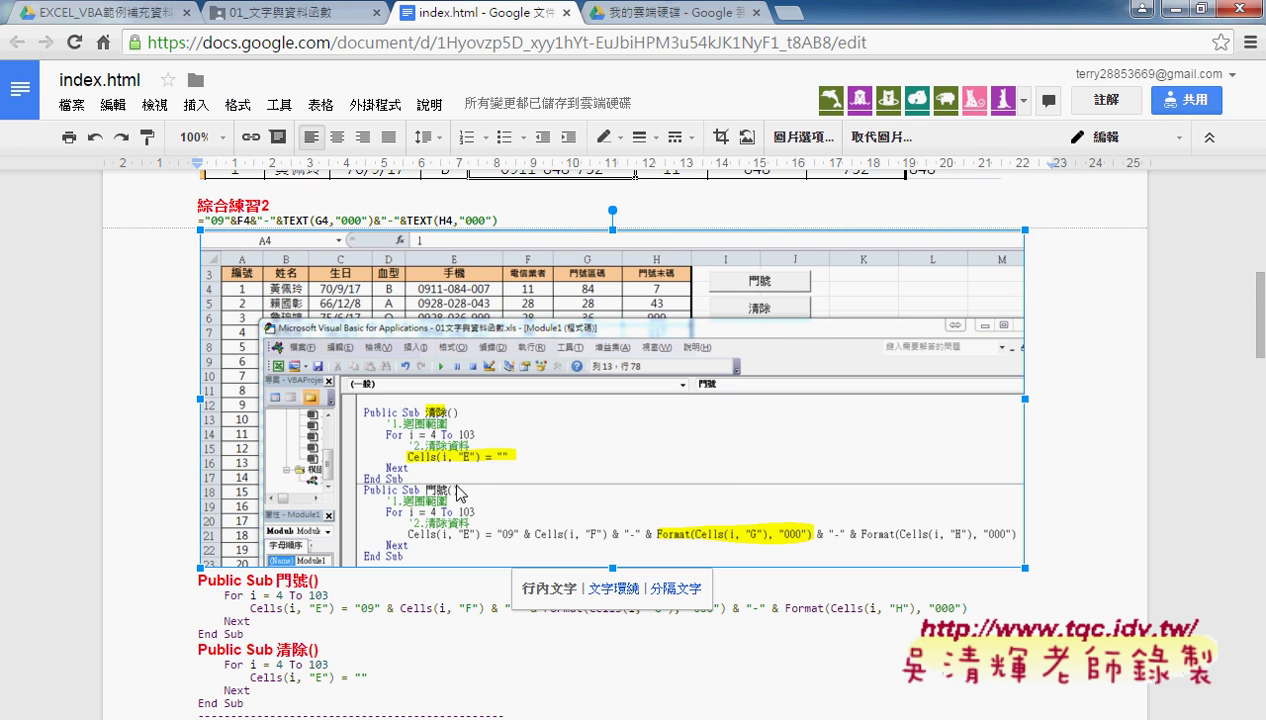
pyautogui.scroll(-2, 458, 490)
pyautogui.scroll(-2, 460, 490)
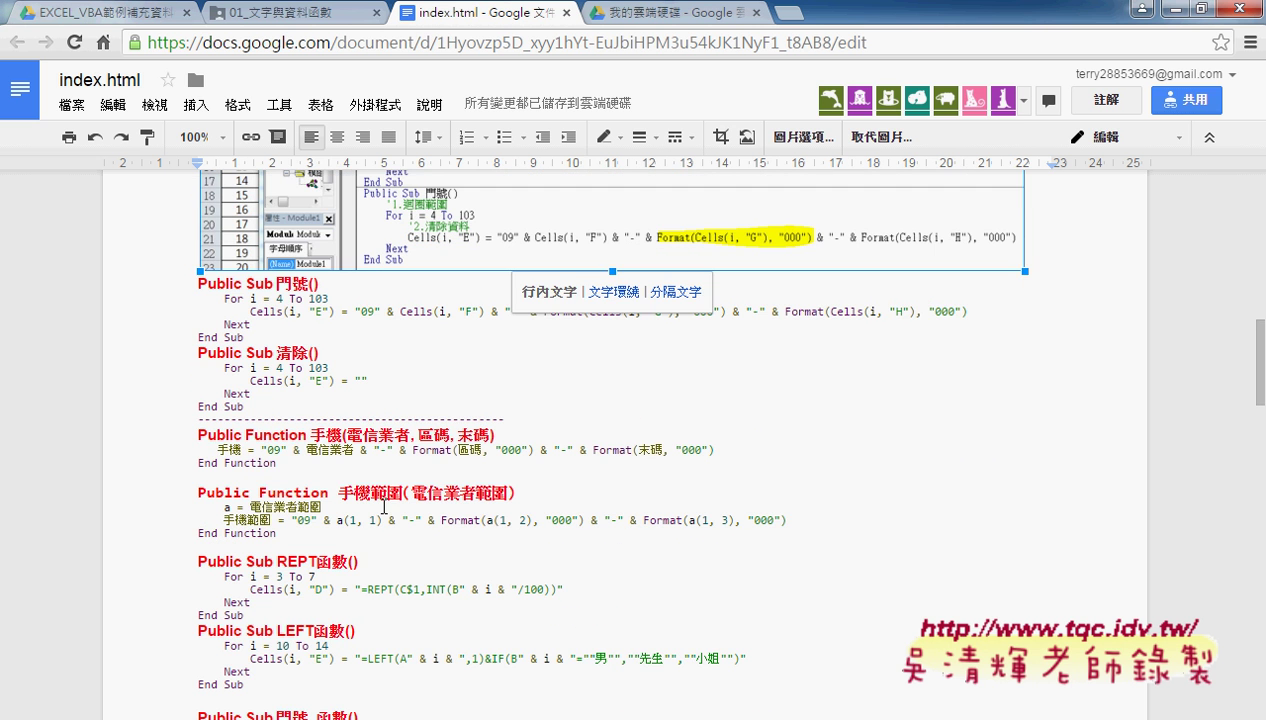
pyautogui.moveTo(312, 435); pyautogui.dragTo(326, 435)
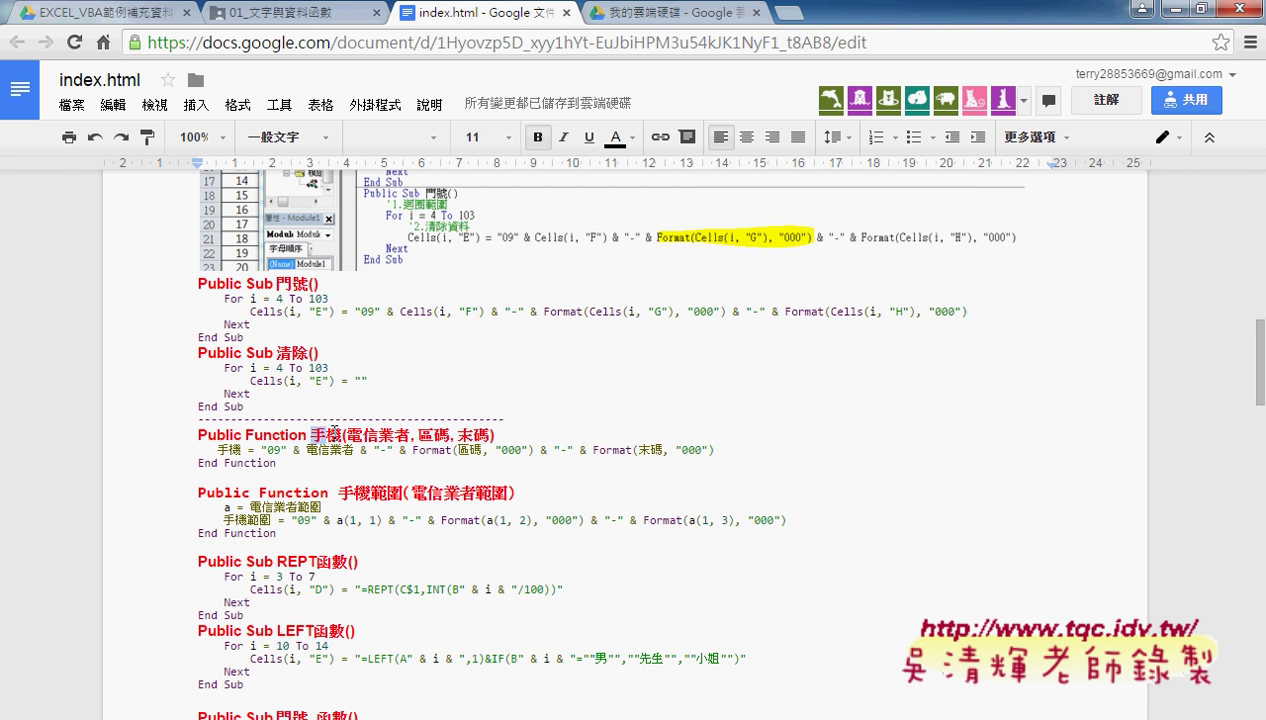
pyautogui.moveTo(355, 492); pyautogui.dragTo(400, 492)
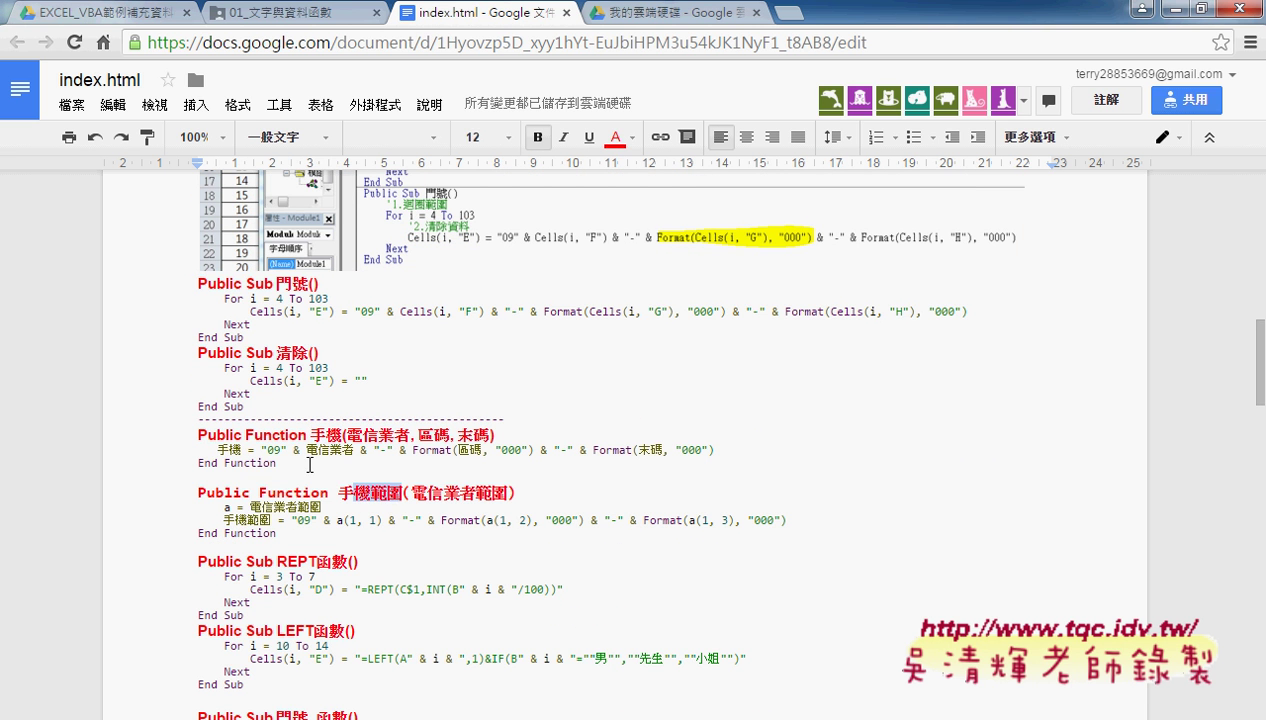
pyautogui.moveTo(246, 435); pyautogui.dragTo(310, 435)
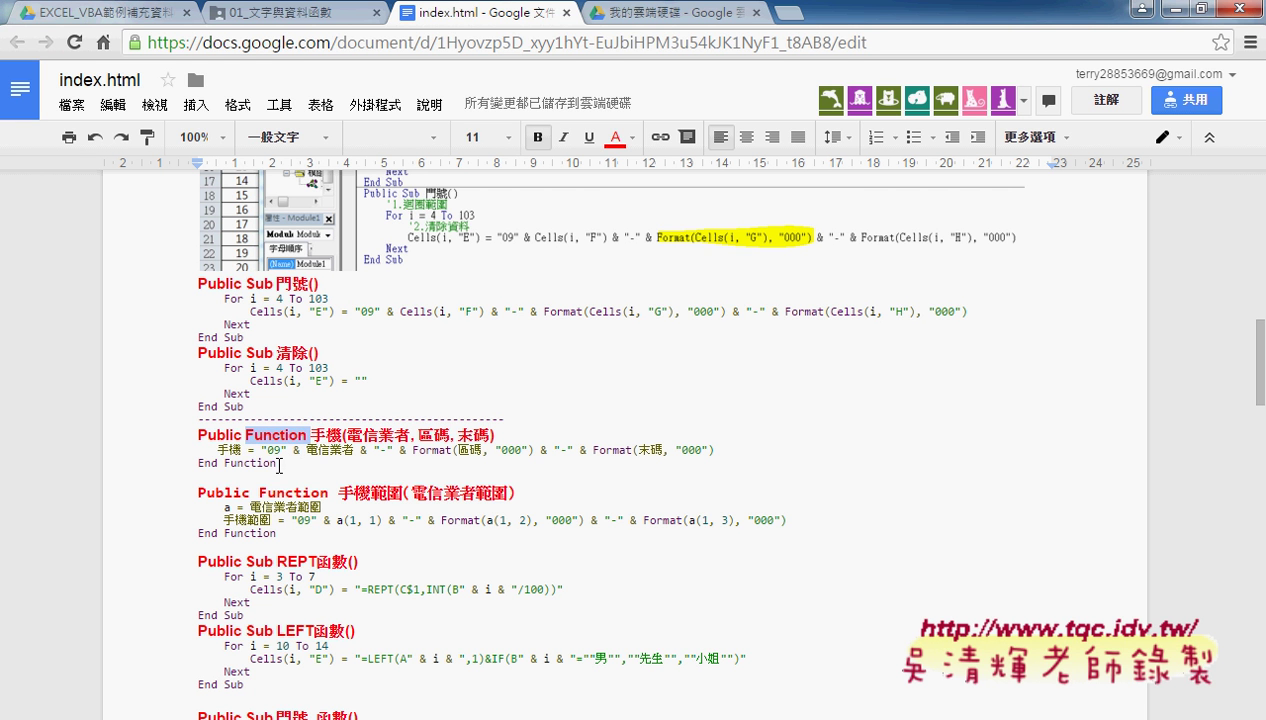
pyautogui.moveTo(276, 463); pyautogui.dragTo(194, 463)
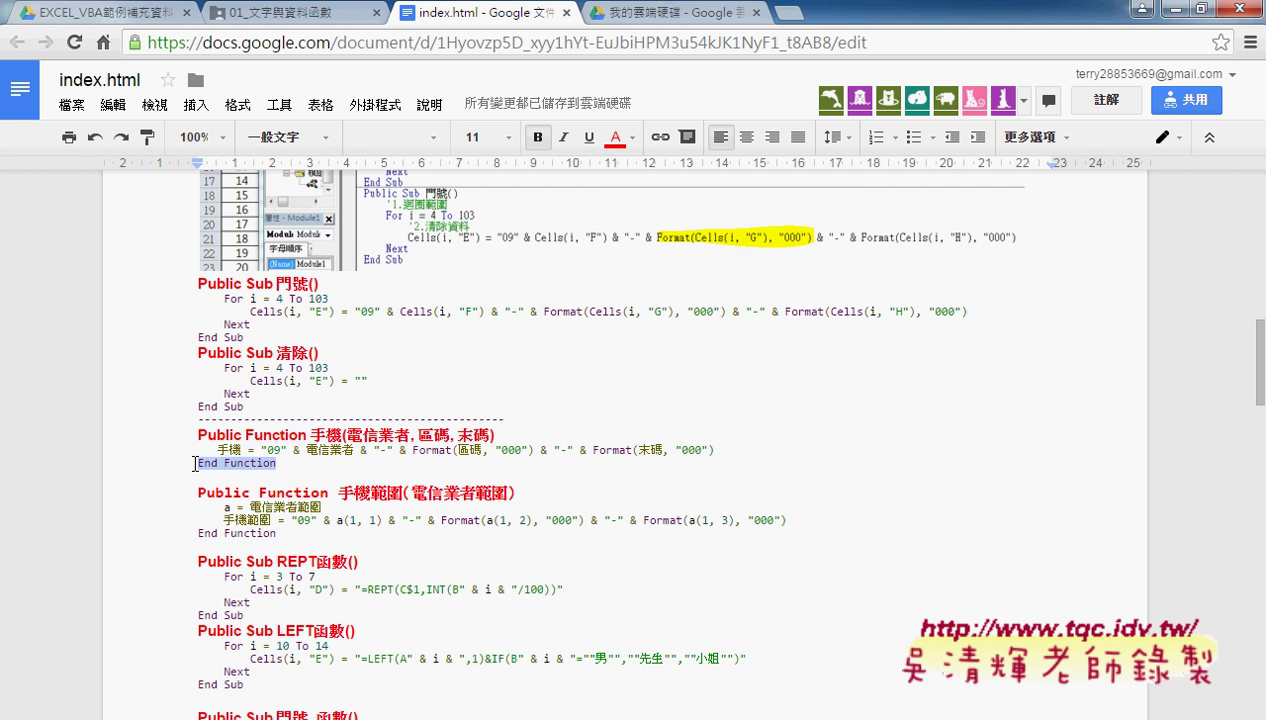
pyautogui.click(258, 283)
pyautogui.moveTo(244, 337); pyautogui.dragTo(199, 338)
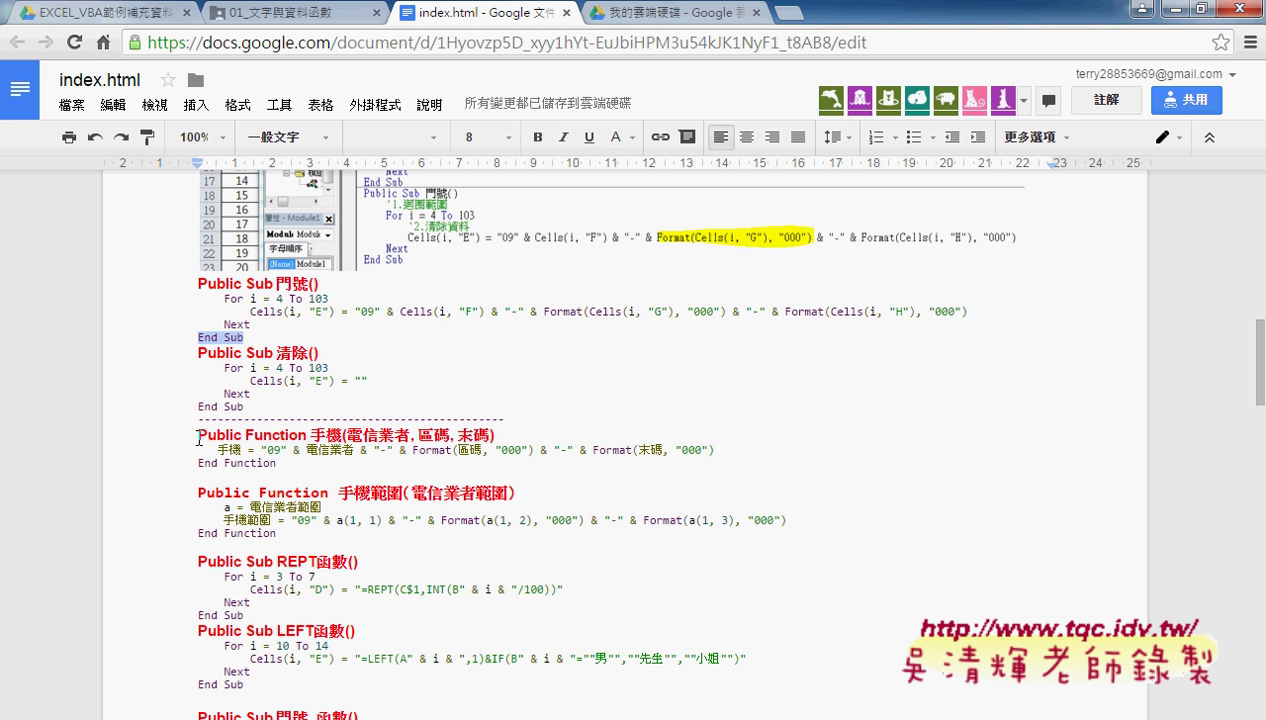
pyautogui.moveTo(197, 433)
pyautogui.mouseDown()
pyautogui.moveTo(565, 438)
pyautogui.moveTo(558, 534)
pyautogui.mouseUp()
pyautogui.hotkey('ctrl', 'c')
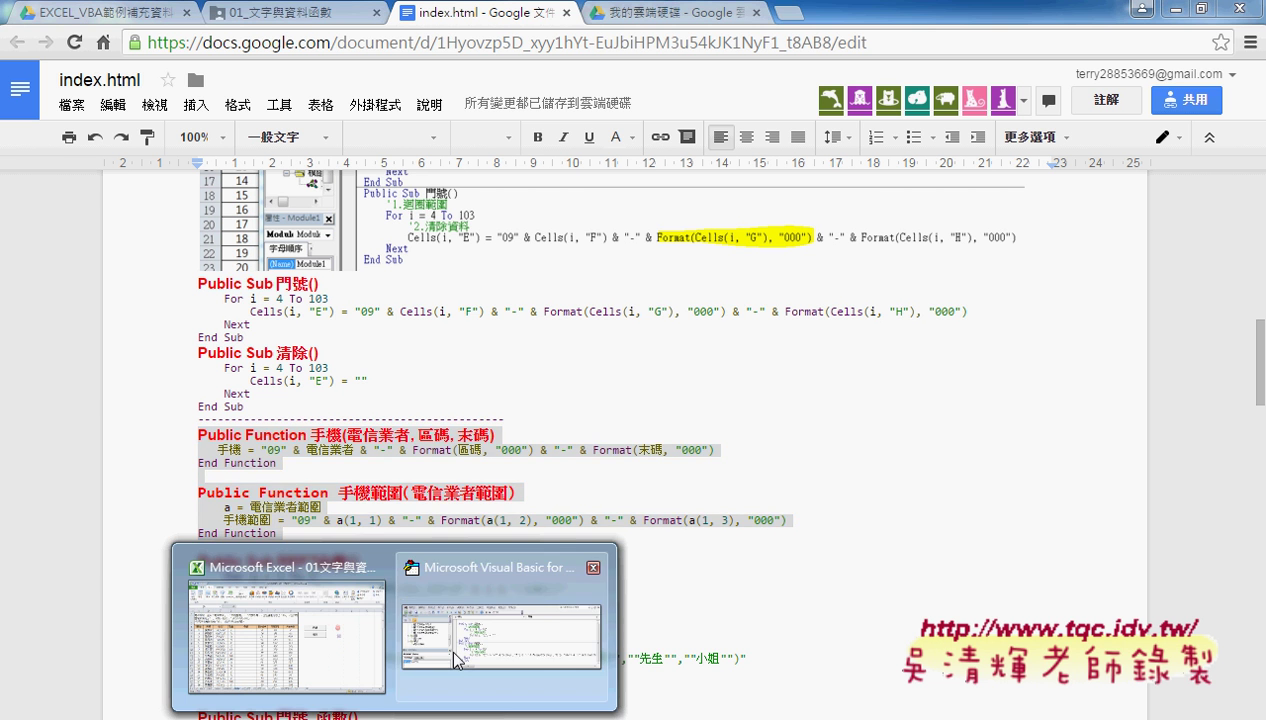
# - Paste the copied functions below the last End Sub in Module1, then minimize Chrome and the editor
pyautogui.click(500, 590)
pyautogui.moveTo(671, 285); pyautogui.dragTo(636, 104)
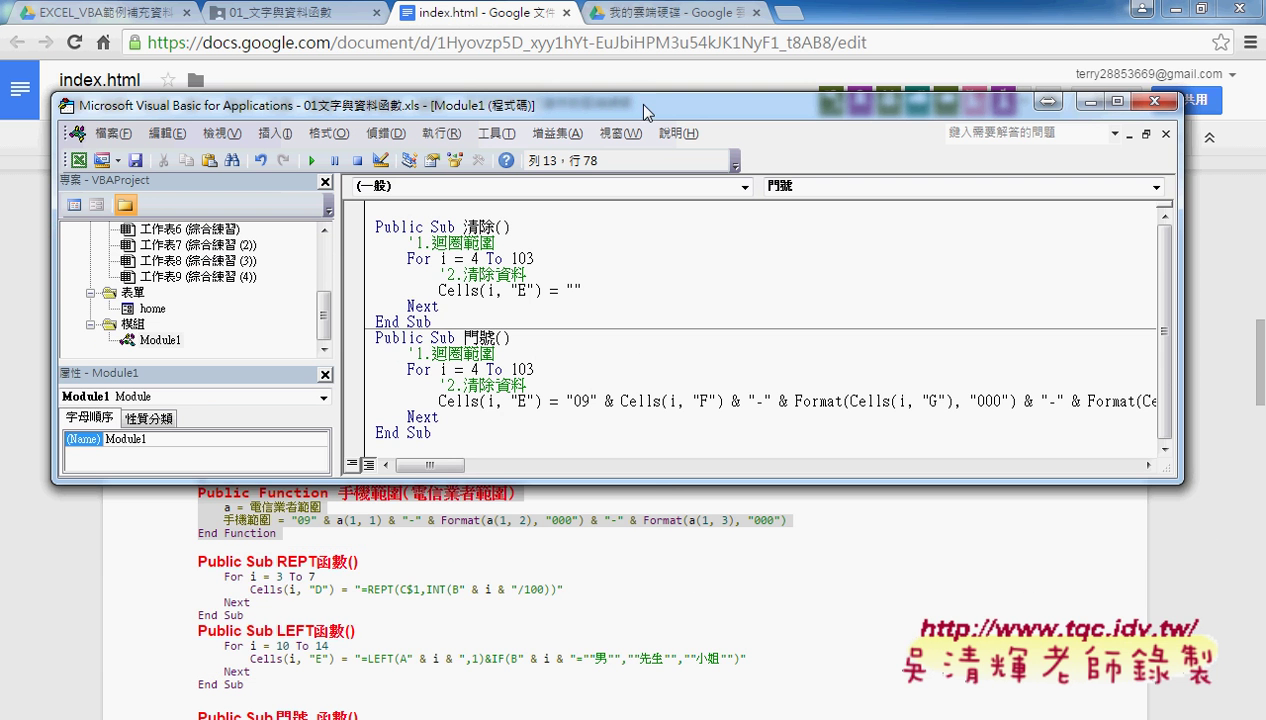
pyautogui.moveTo(661, 484); pyautogui.dragTo(661, 621)
pyautogui.click(419, 474)
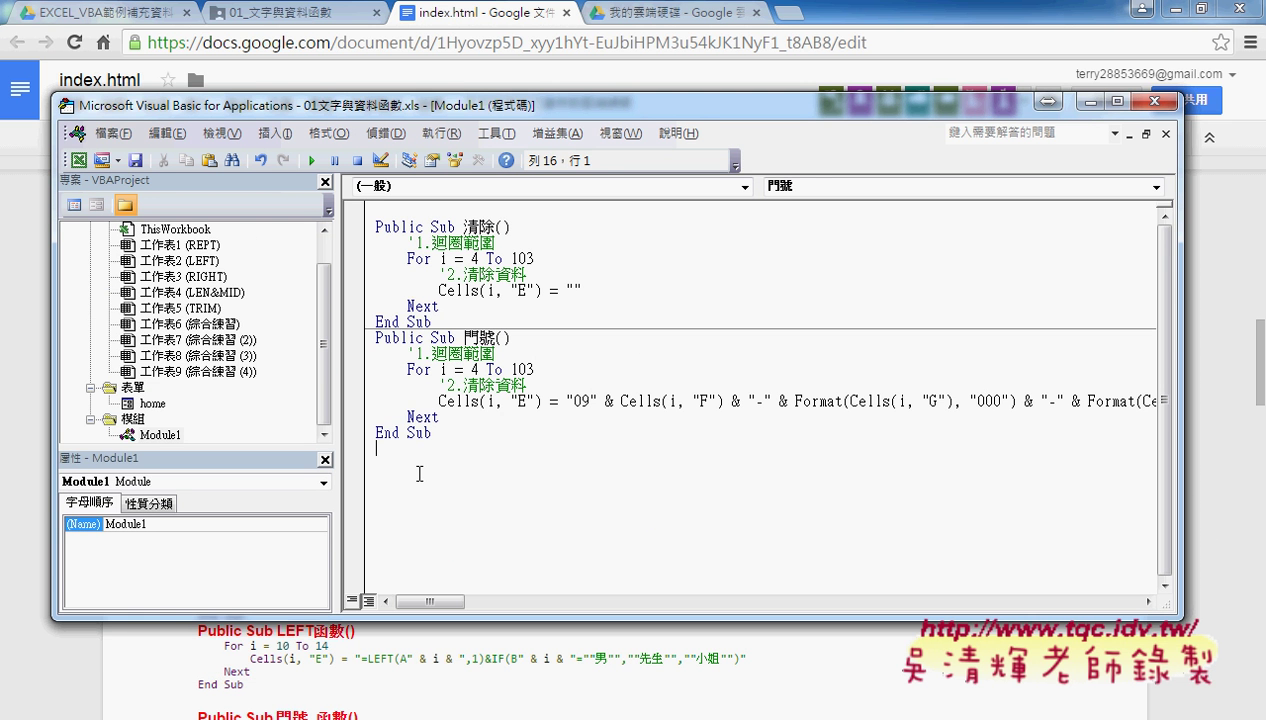
pyautogui.hotkey('ctrl', 'v')
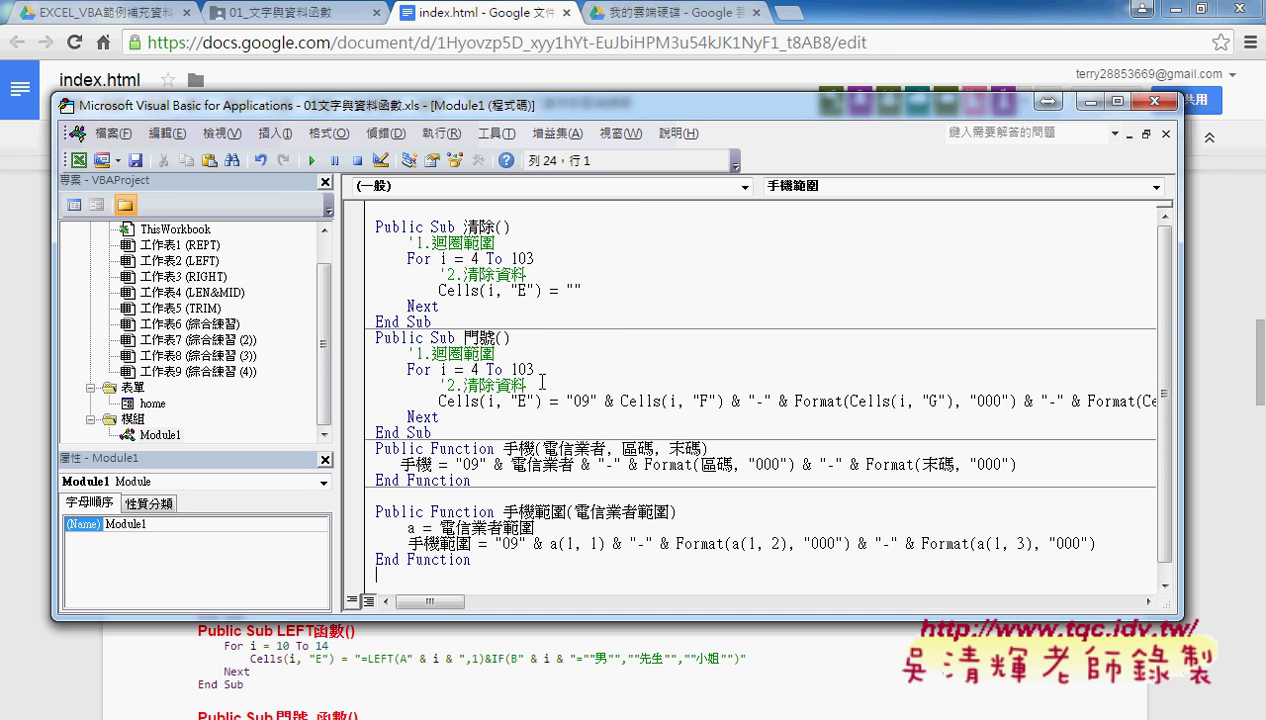
pyautogui.click(1142, 9)
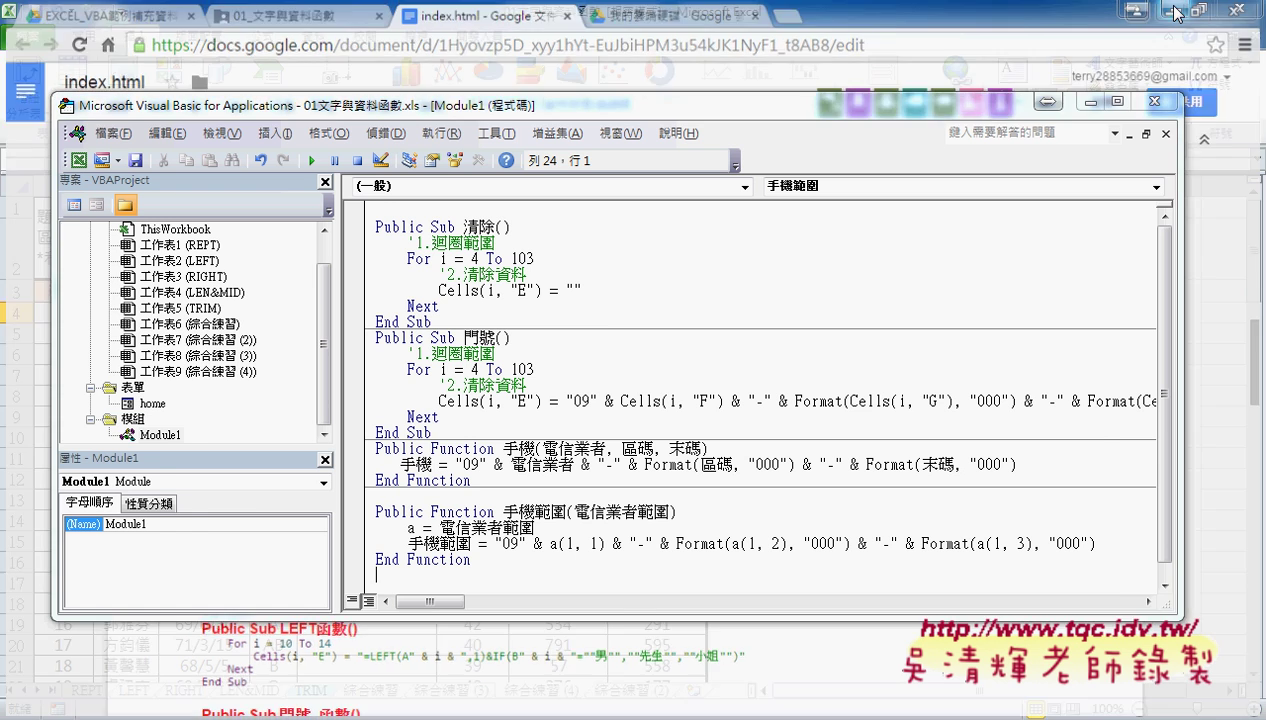
pyautogui.click(1089, 101)
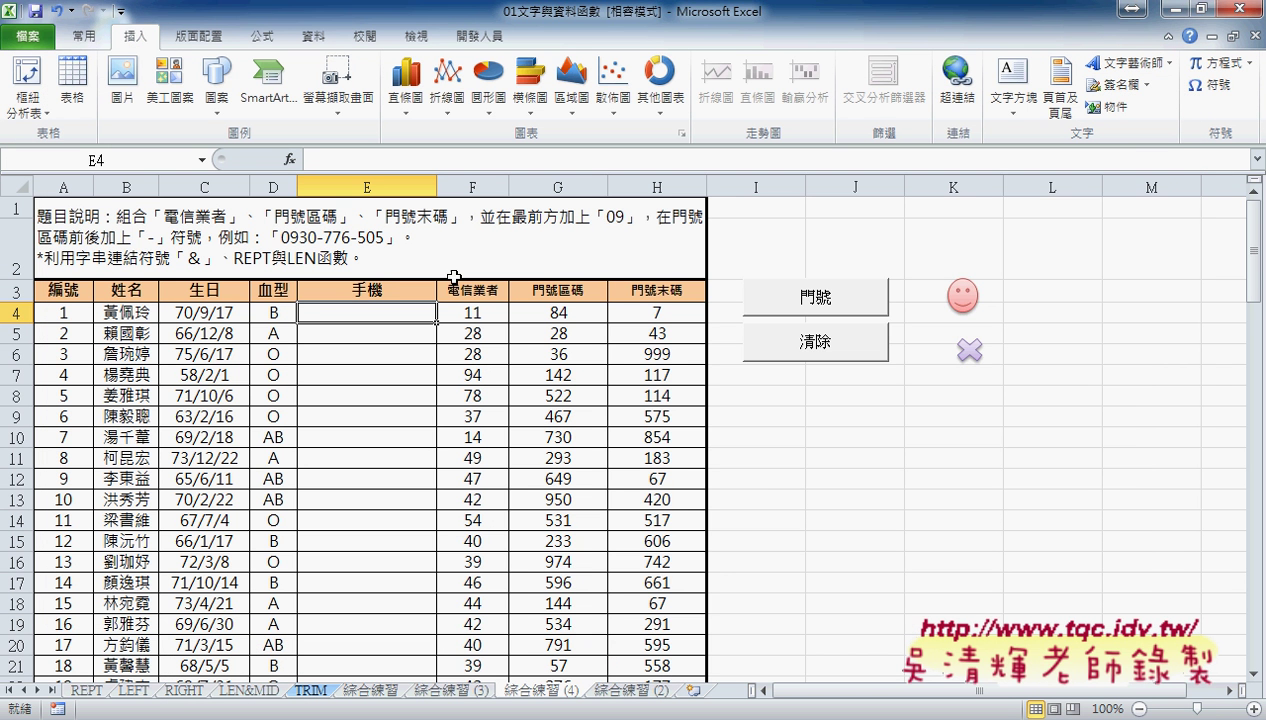
pyautogui.click(290, 163)
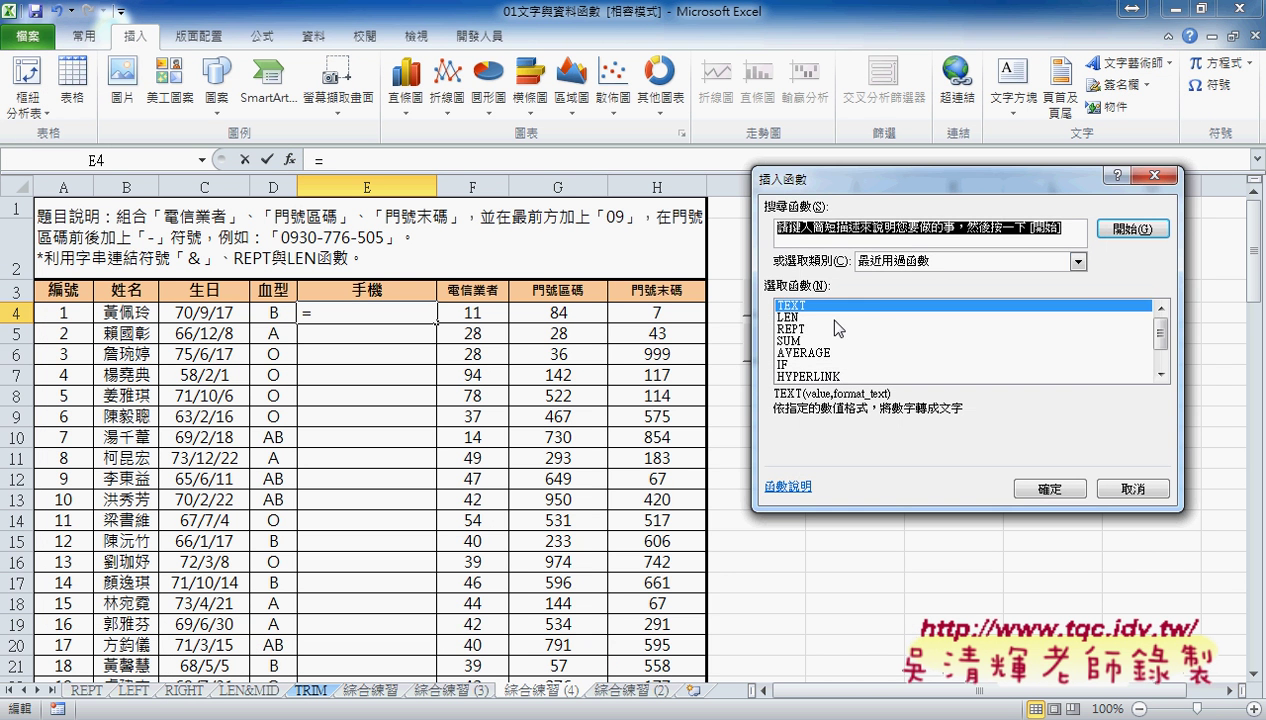
pyautogui.click(936, 262)
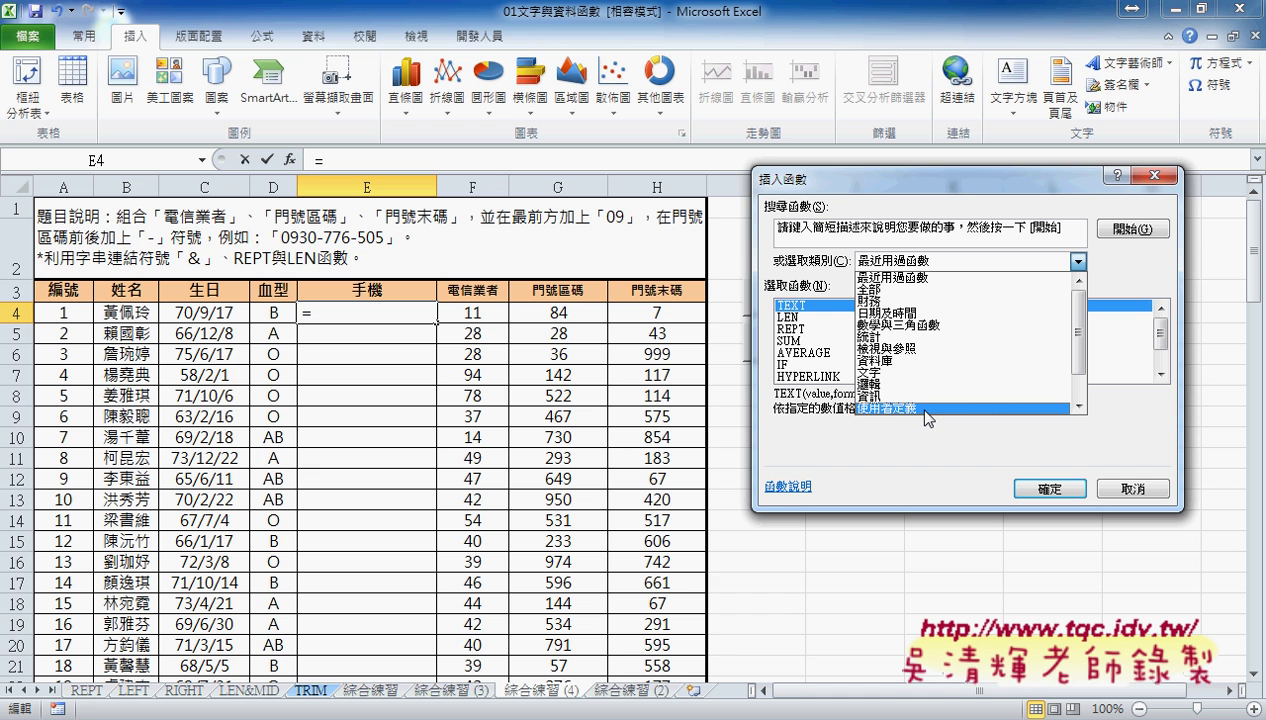
pyautogui.click(925, 410)
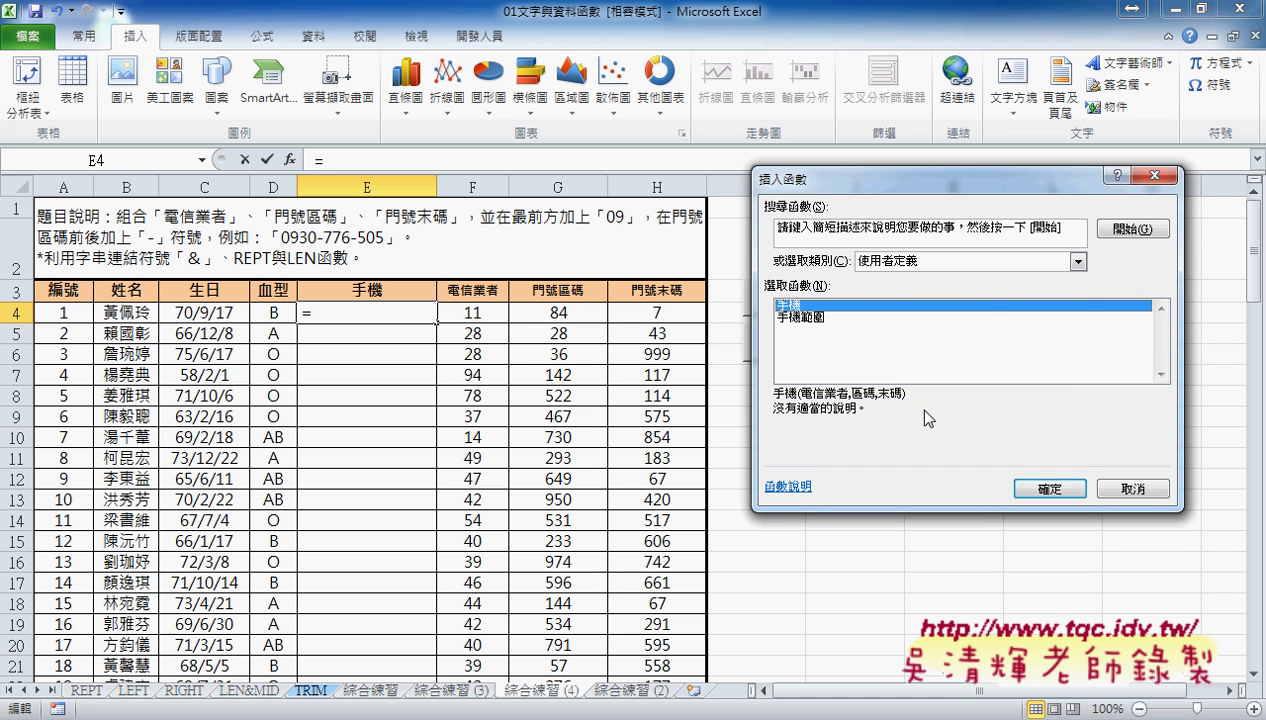
pyautogui.click(808, 318)
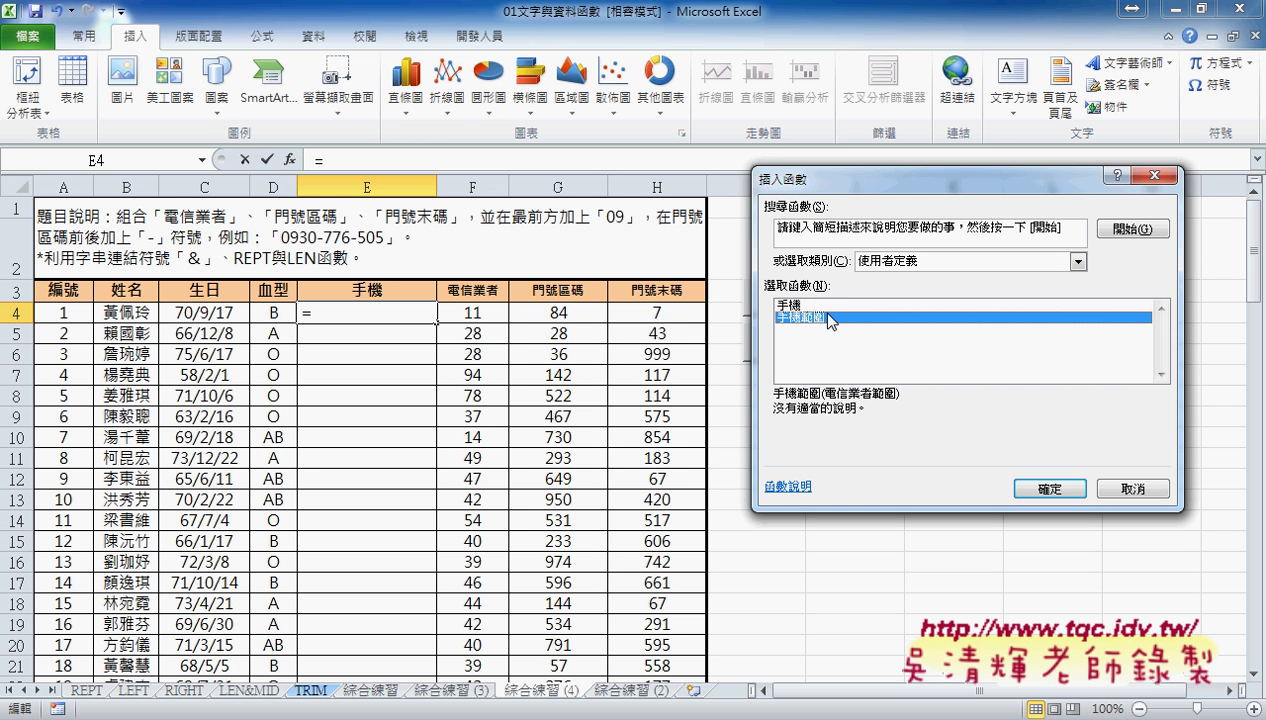
pyautogui.click(803, 306)
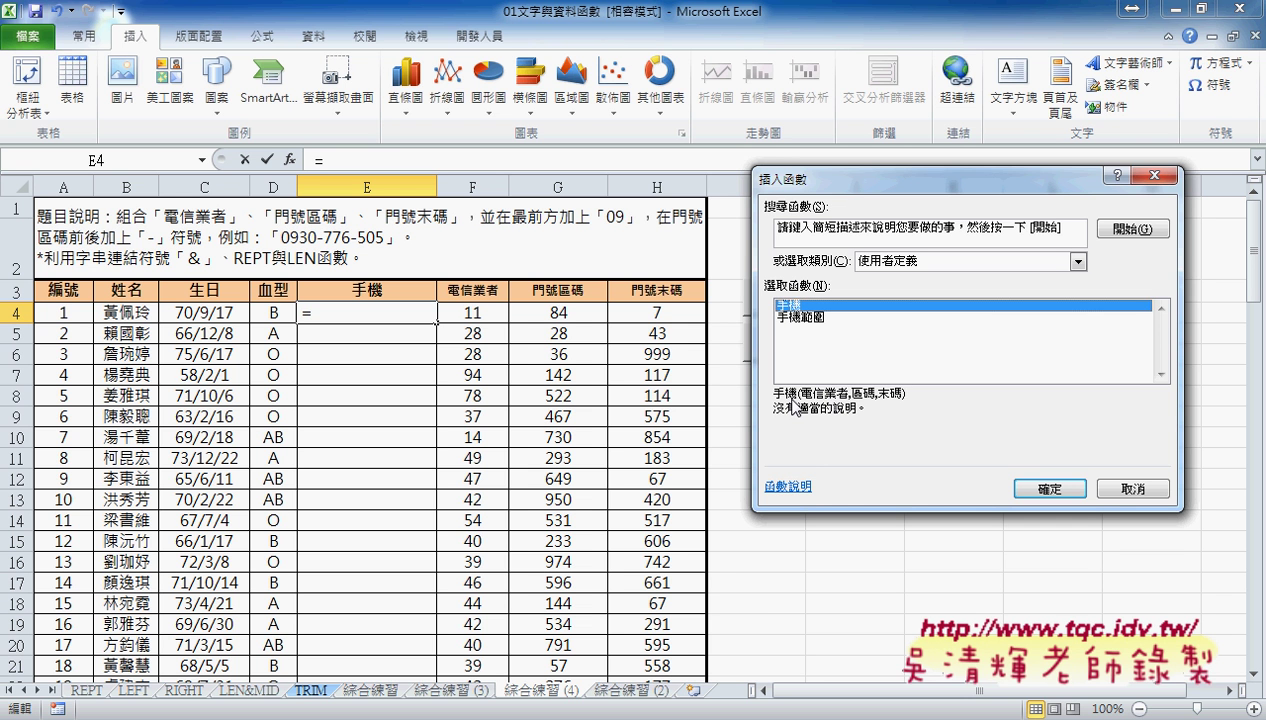
pyautogui.click(1130, 488)
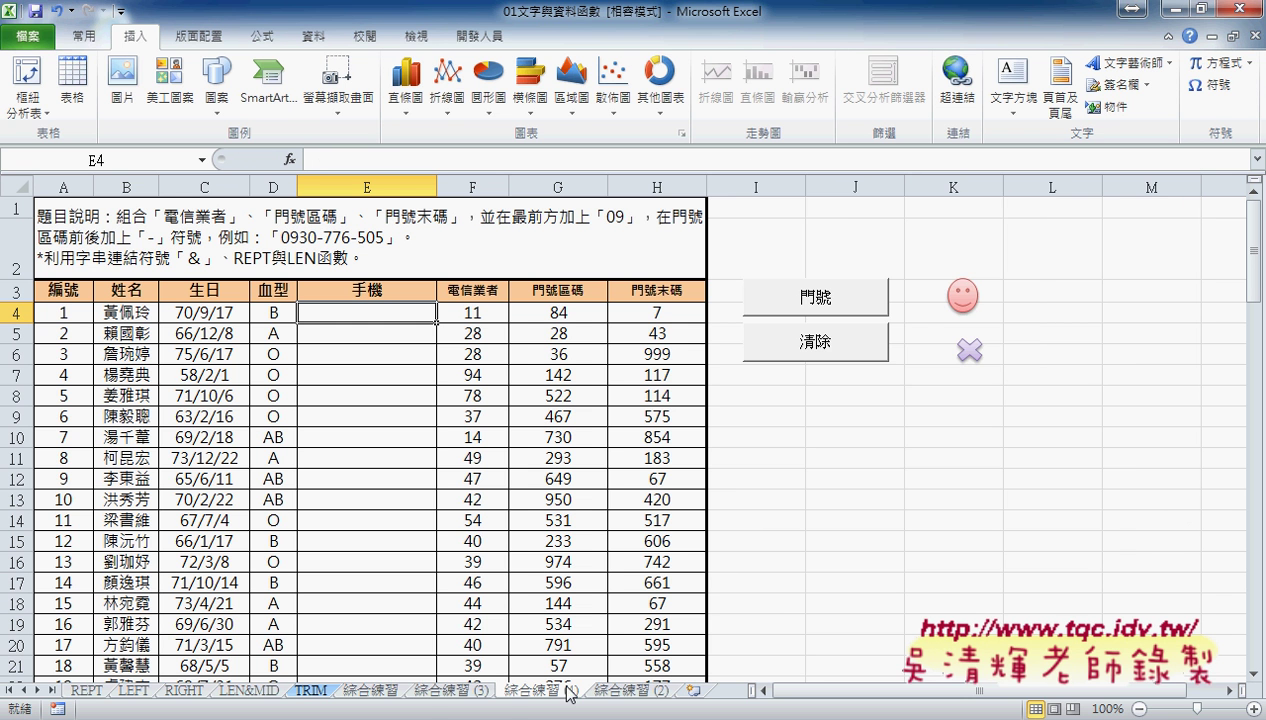
pyautogui.moveTo(428, 700)
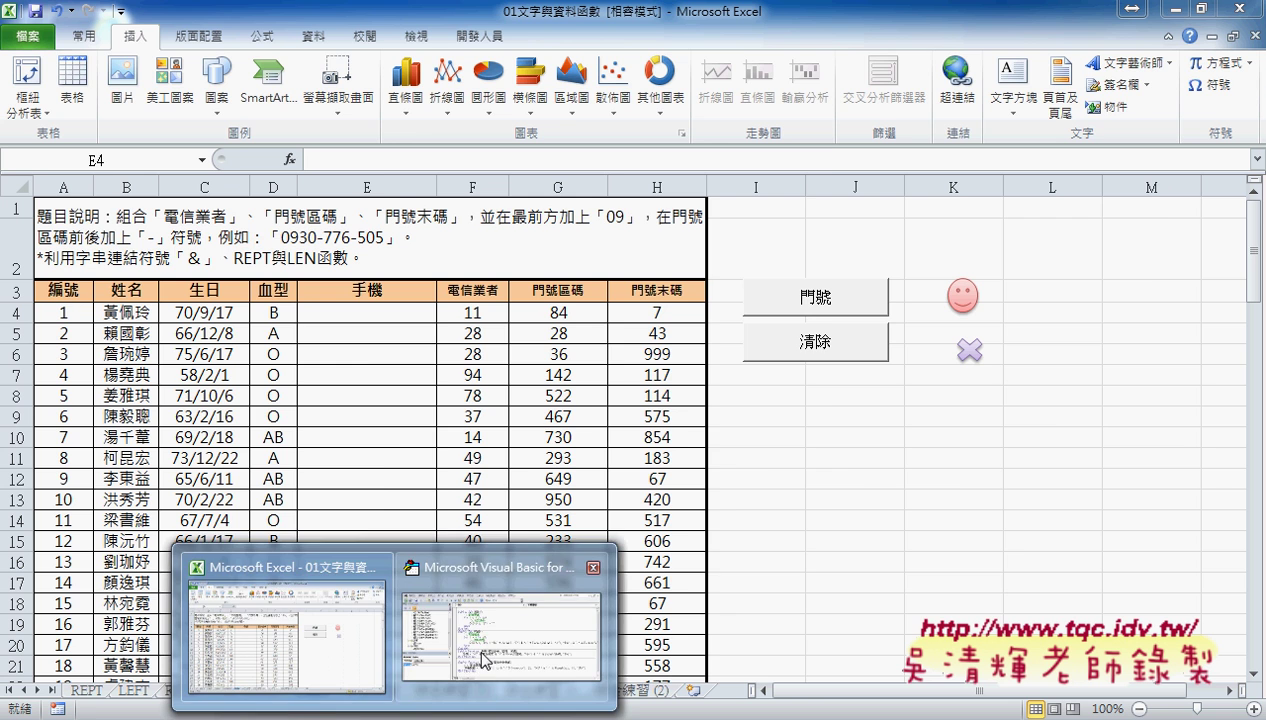
# - Select the 手機 and 手機範圍 Function procedures in Module1 and delete them, keeping 清除 and 門號
pyautogui.click(480, 650)
pyautogui.moveTo(735, 108); pyautogui.dragTo(736, 32)
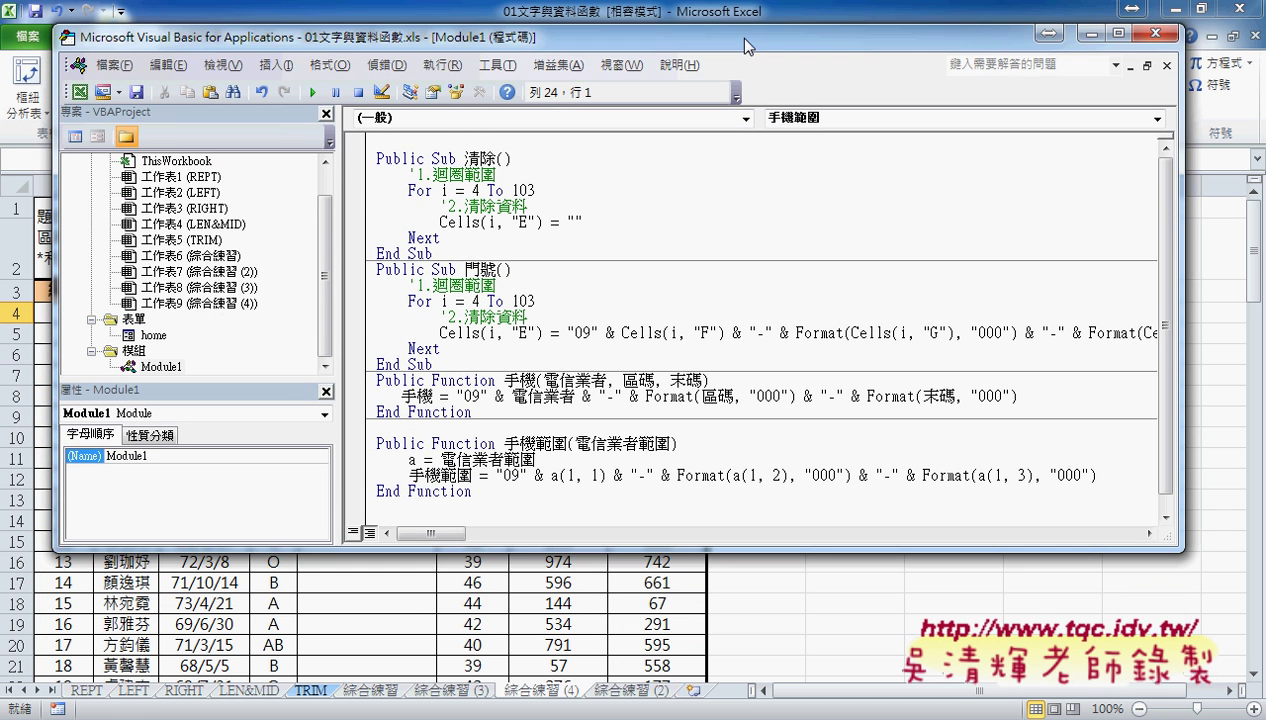
pyautogui.moveTo(1182, 298); pyautogui.dragTo(1212, 300)
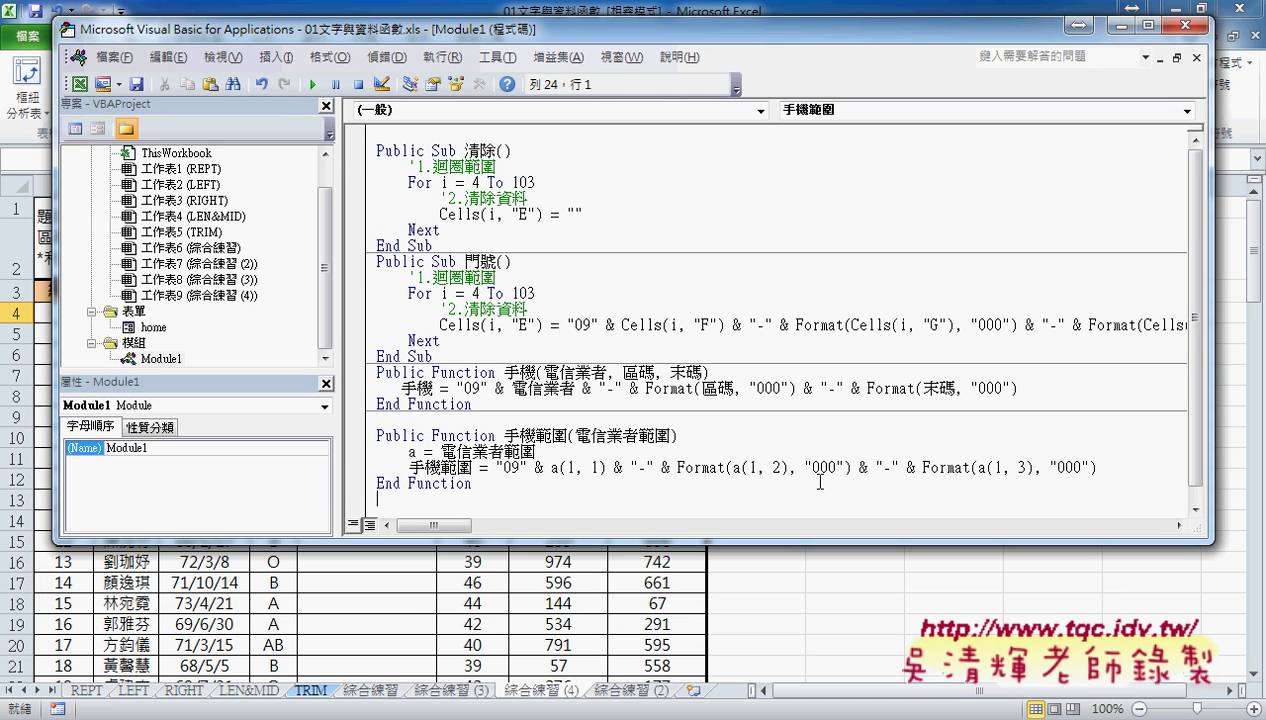
pyautogui.moveTo(468, 500)
pyautogui.mouseDown()
pyautogui.moveTo(505, 376)
pyautogui.moveTo(708, 366)
pyautogui.mouseUp()
pyautogui.click(508, 384)
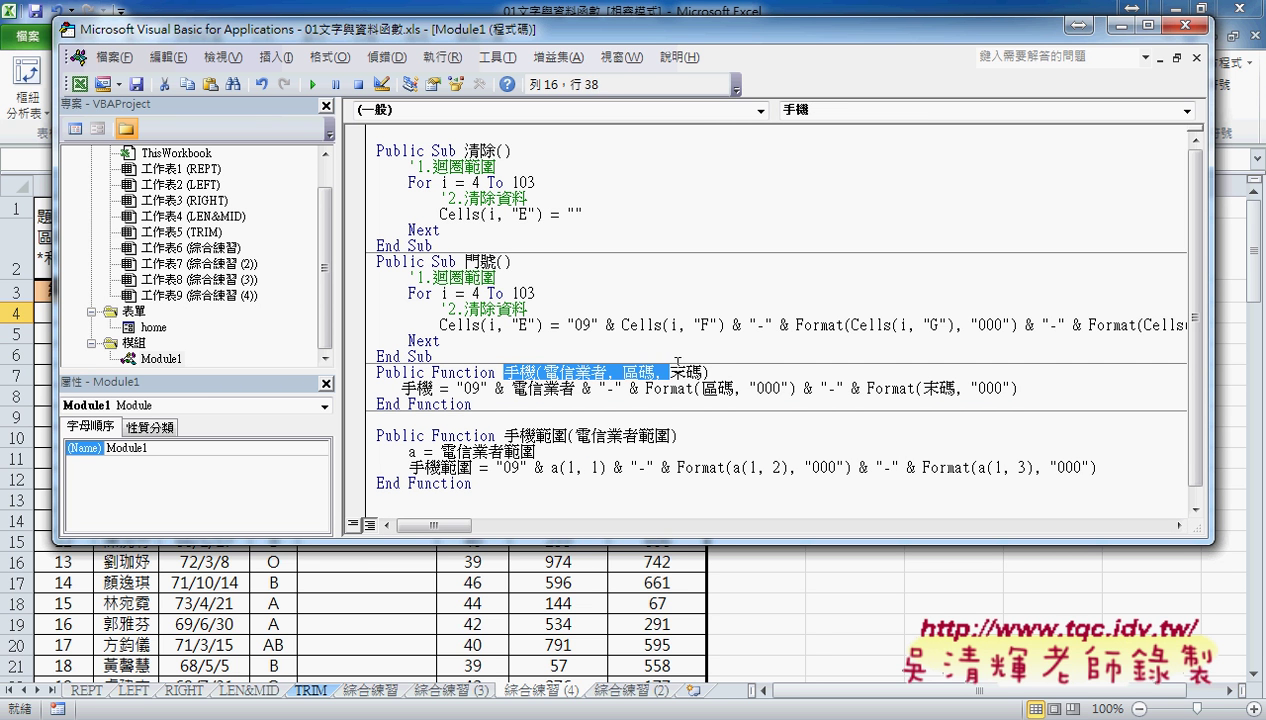
pyautogui.moveTo(475, 404); pyautogui.dragTo(394, 386)
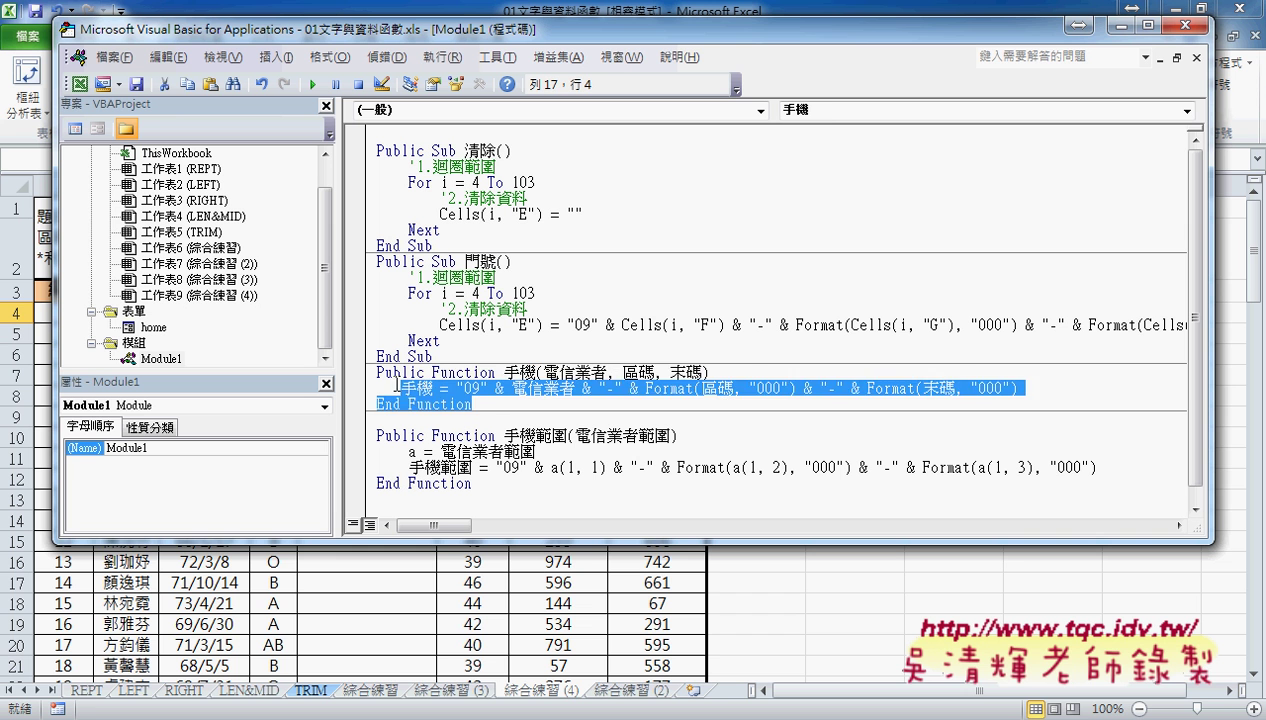
pyautogui.click(491, 370)
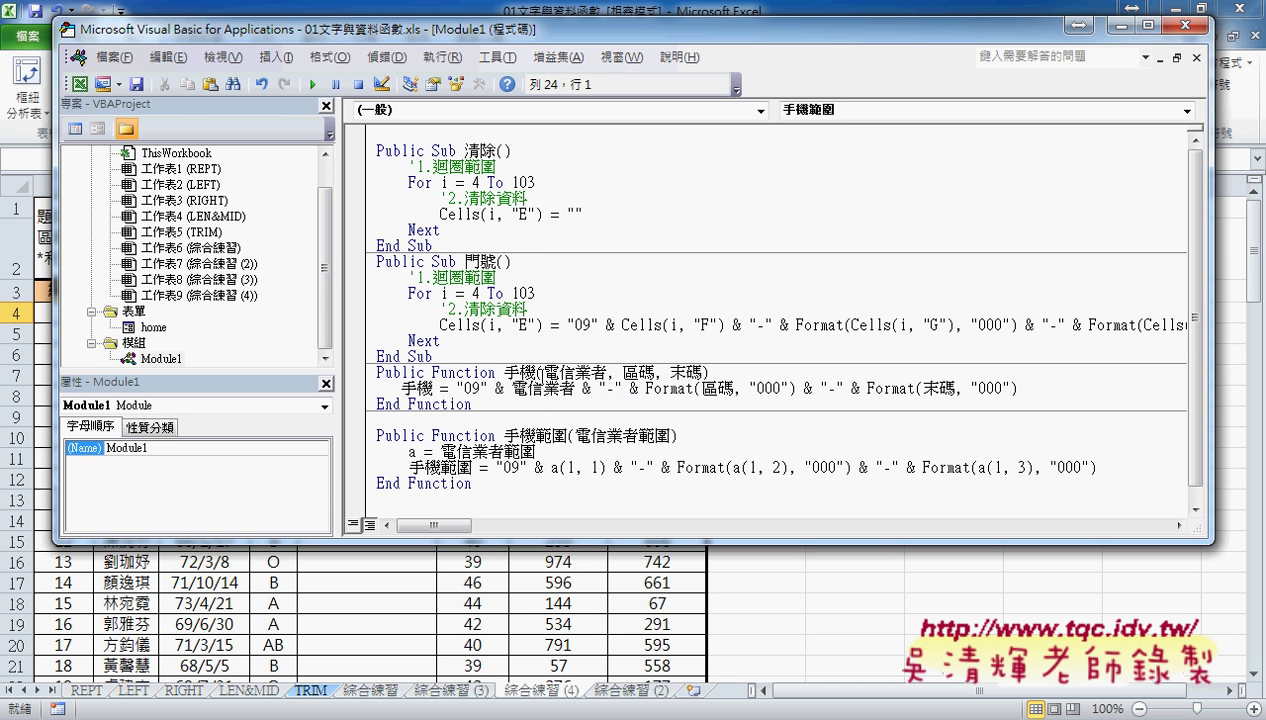
pyautogui.moveTo(543, 372)
pyautogui.mouseDown()
pyautogui.moveTo(702, 369)
pyautogui.moveTo(609, 360)
pyautogui.moveTo(503, 372)
pyautogui.mouseUp()
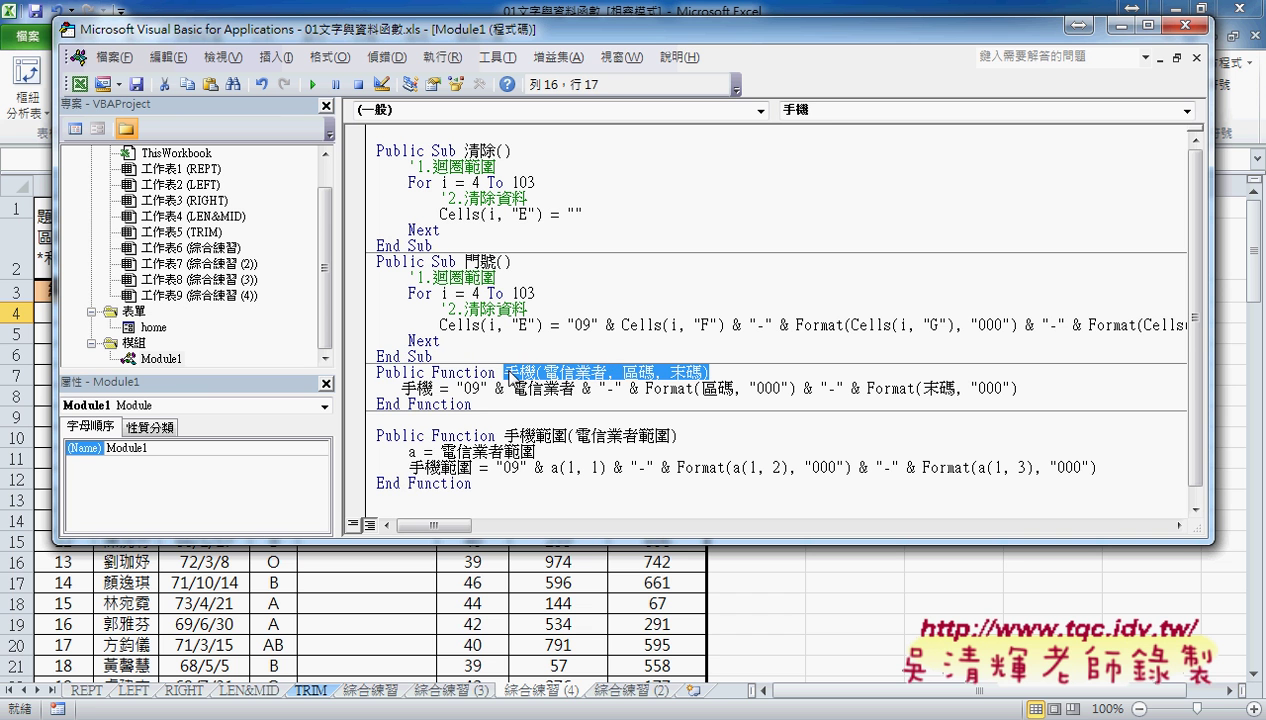
pyautogui.moveTo(484, 497); pyautogui.dragTo(333, 369)
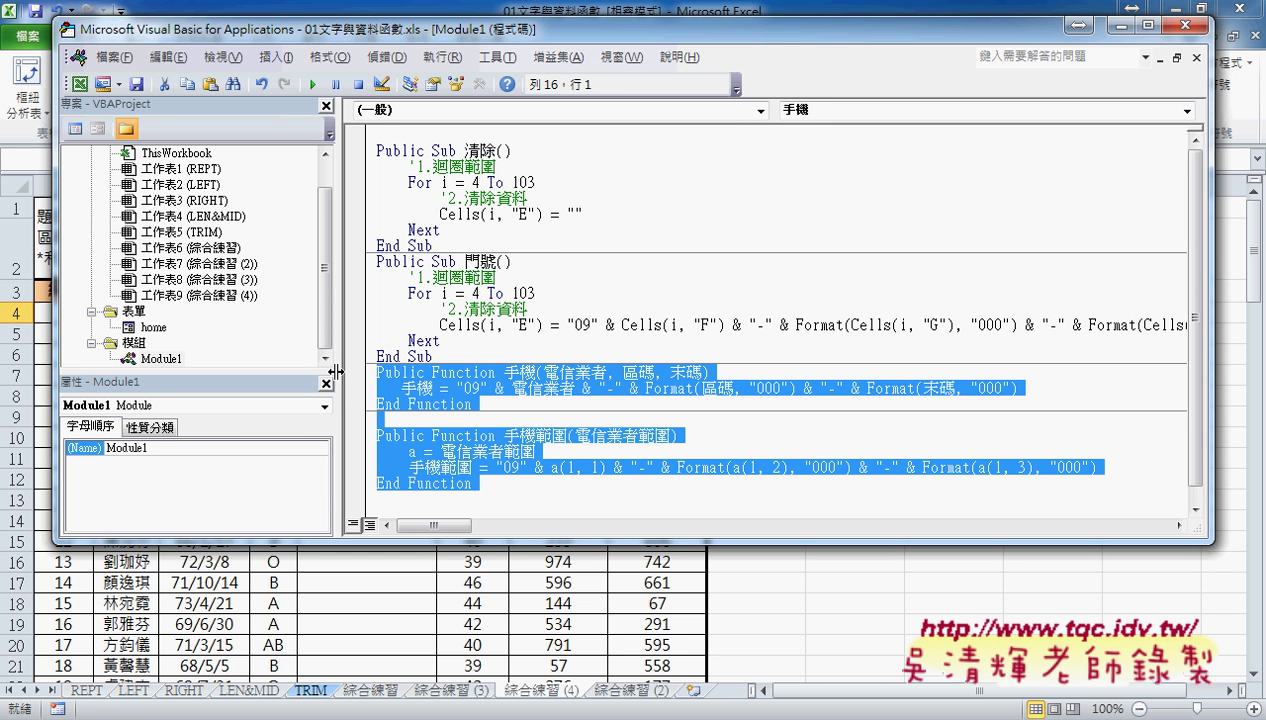
pyautogui.press('Delete')
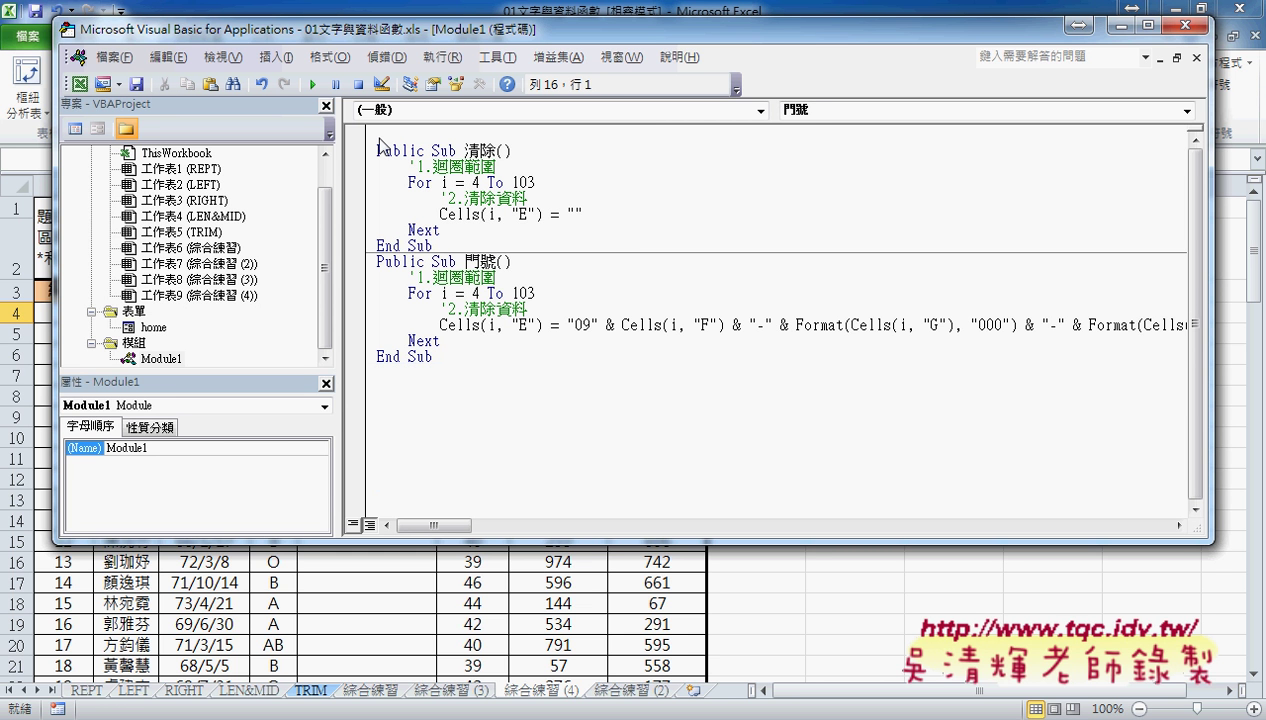
# - Use Insert > Procedure to create a Public Function named 手機
pyautogui.click(272, 58)
pyautogui.click(285, 80)
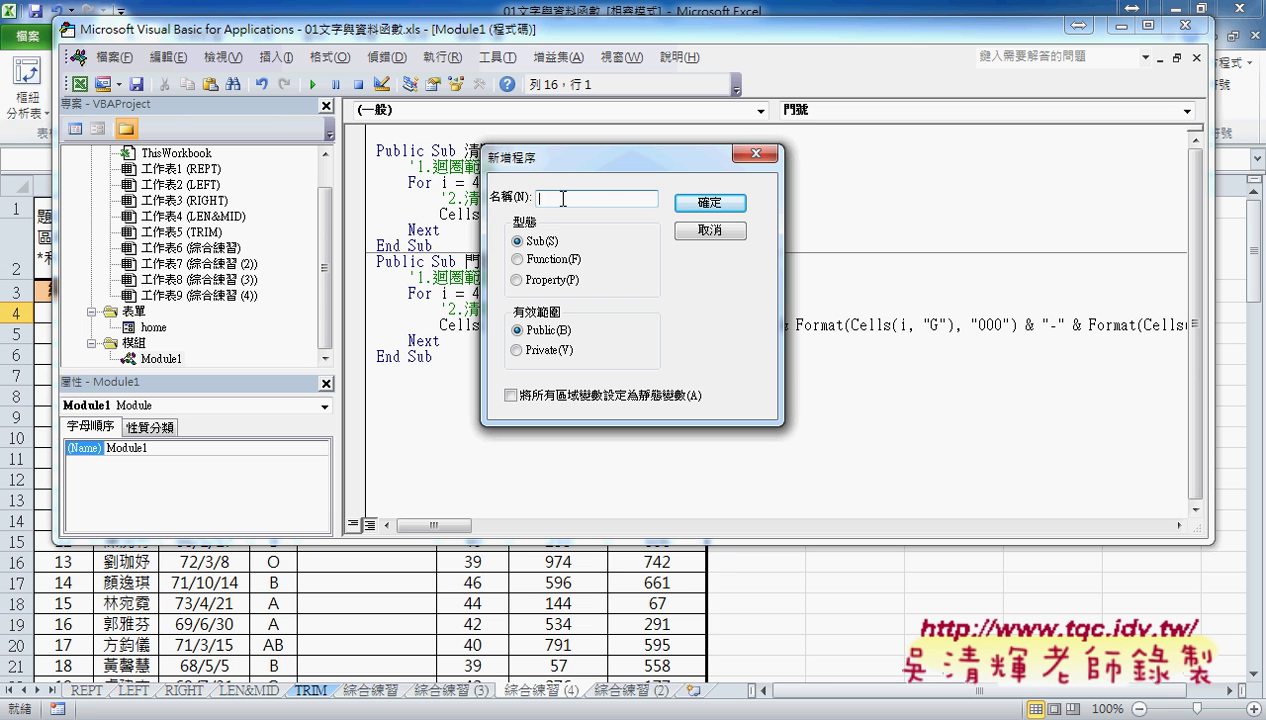
pyautogui.write('/')
pyautogui.write('手機')
pyautogui.click(541, 263)
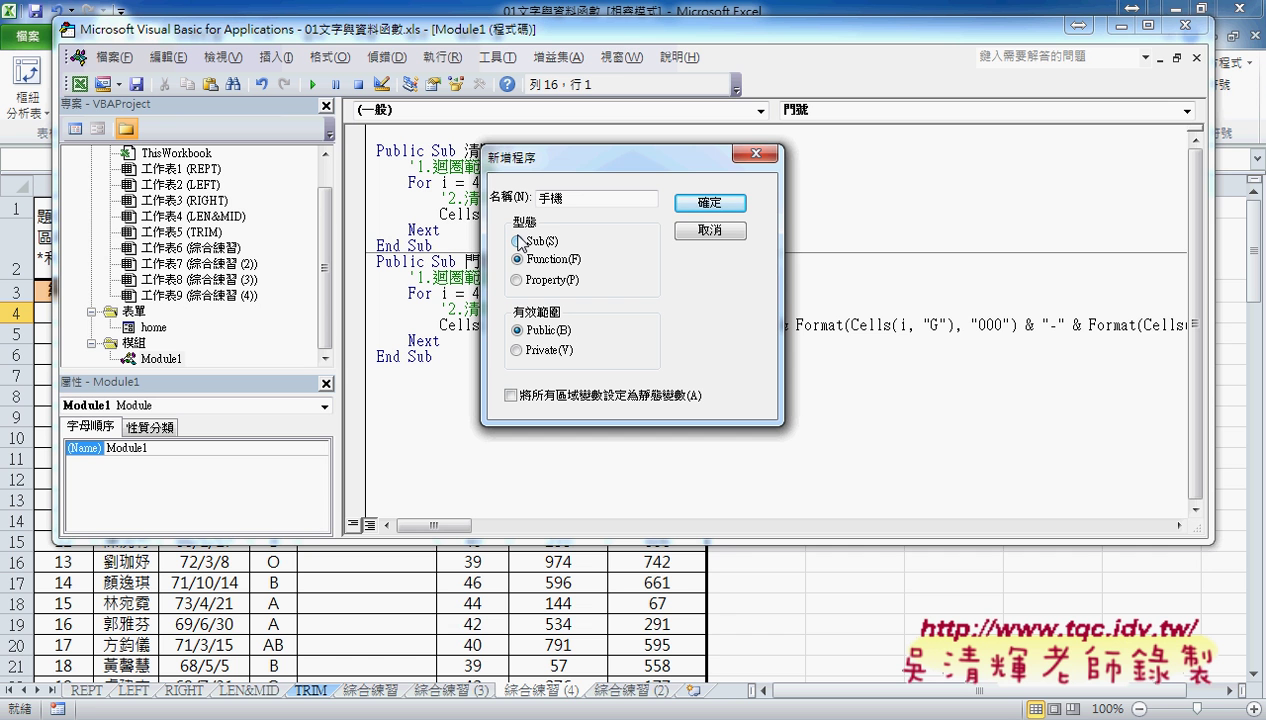
pyautogui.click(721, 213)
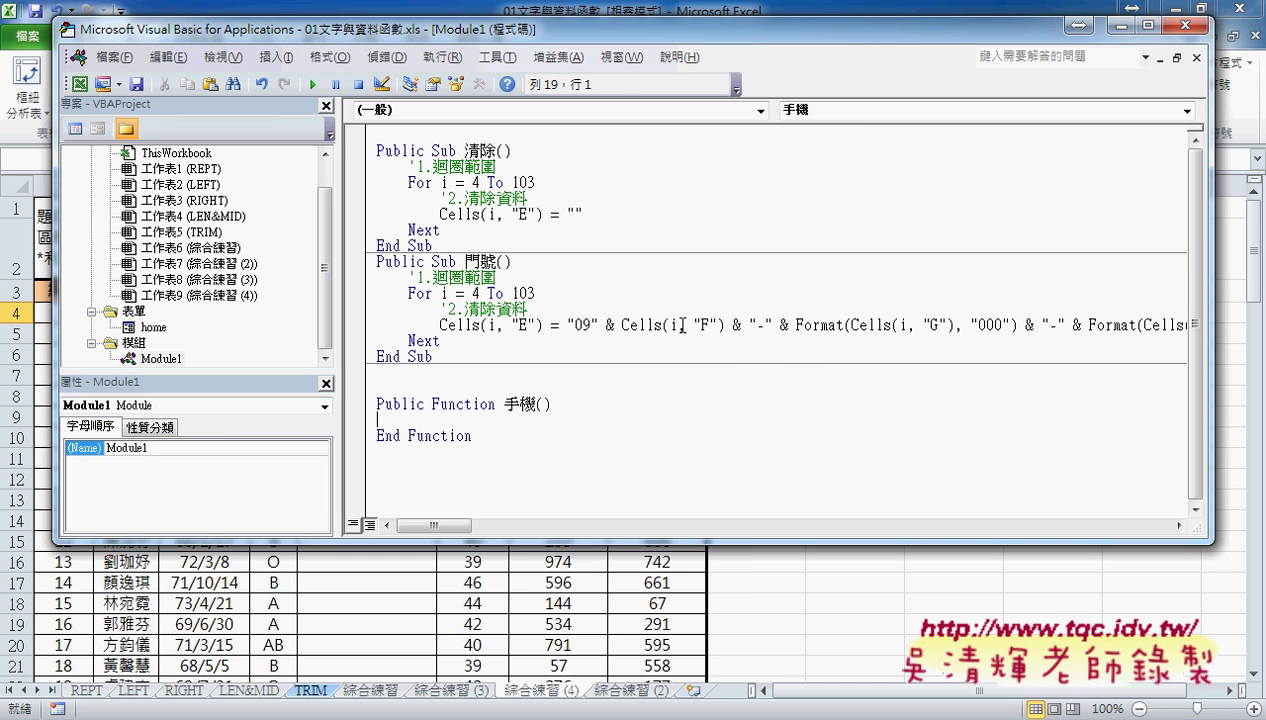
# - Move the VBA editor aside to reveal the worksheet's empty 手機 column
pyautogui.moveTo(537, 404); pyautogui.dragTo(503, 405)
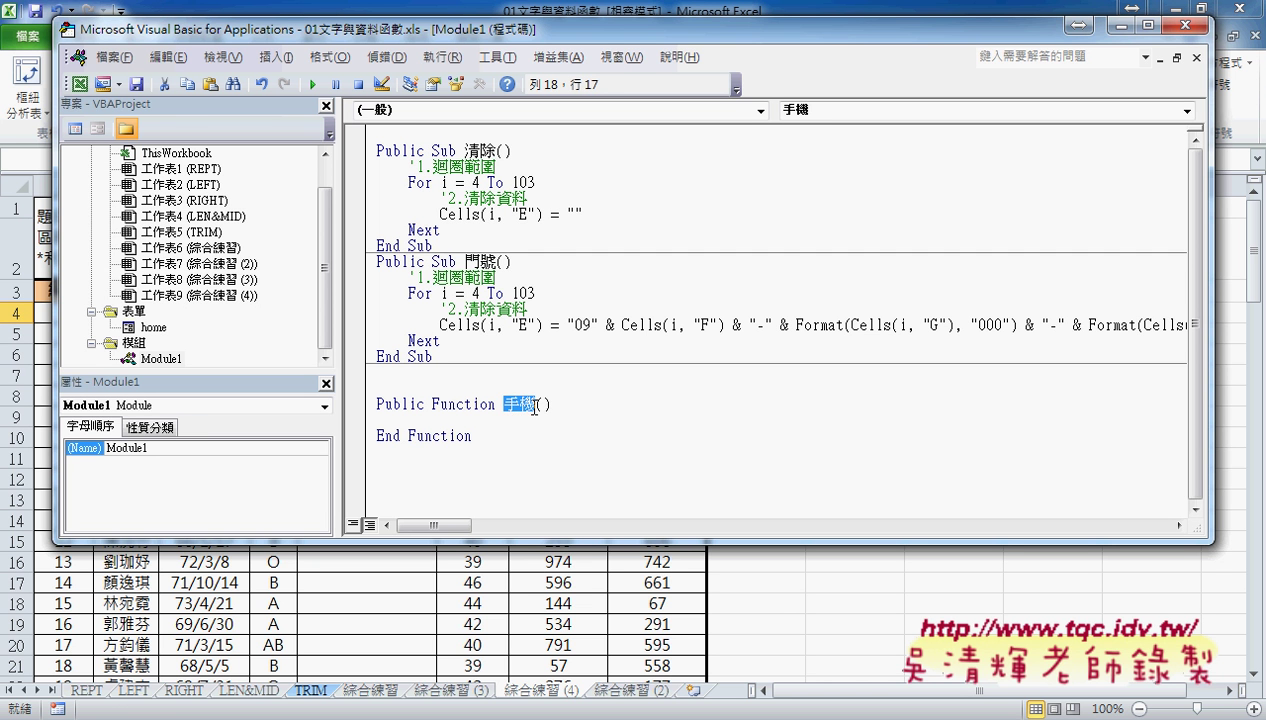
pyautogui.moveTo(537, 405); pyautogui.dragTo(552, 405)
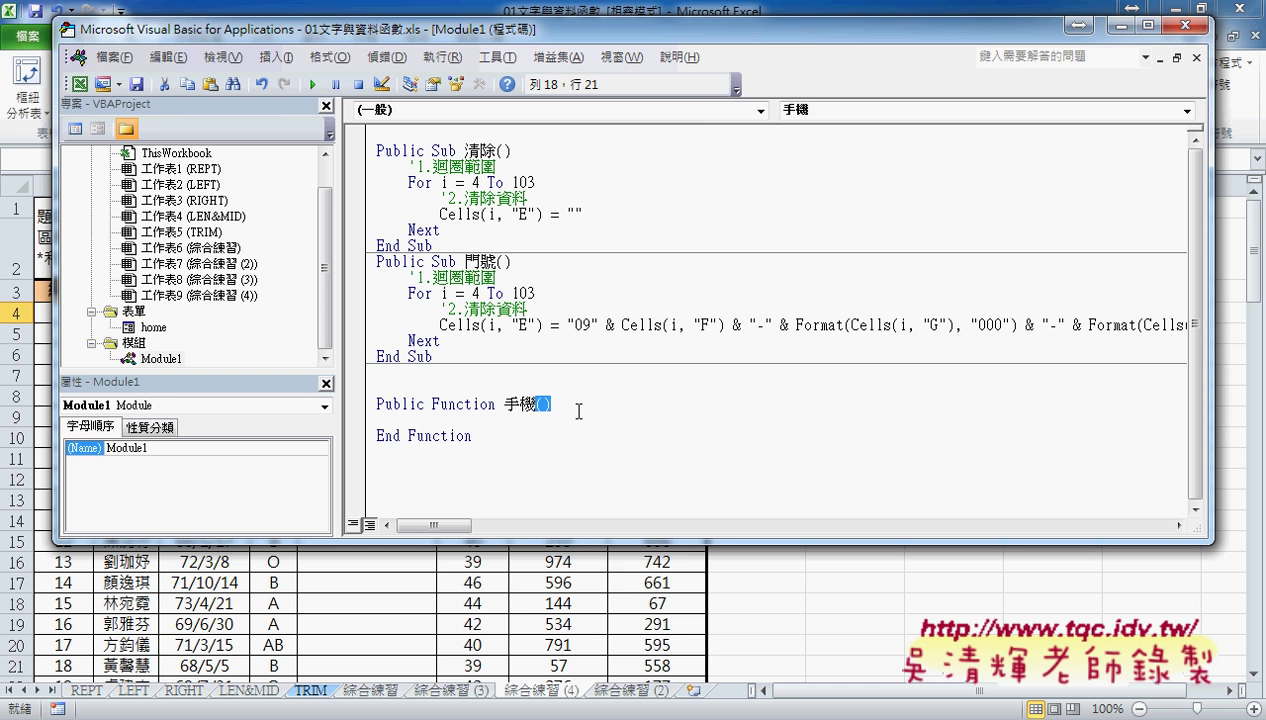
pyautogui.moveTo(664, 34); pyautogui.dragTo(715, 405)
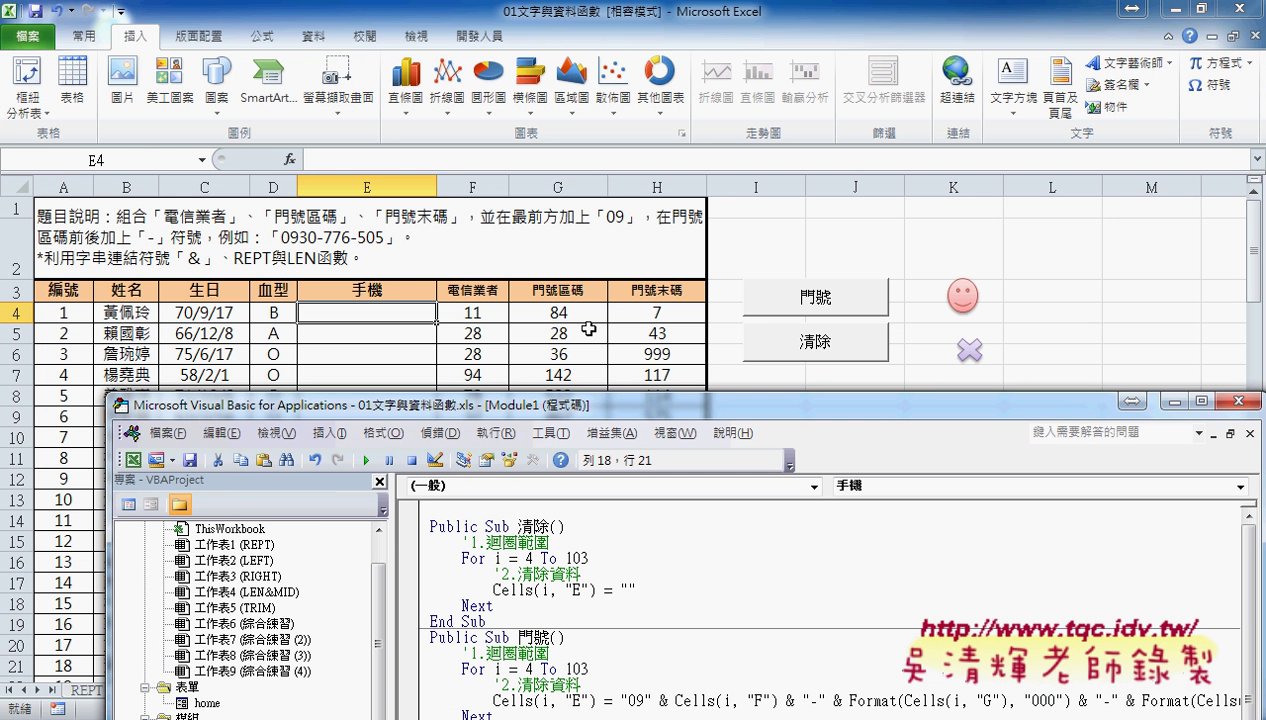
# - Copy headers F3:H3 and paste them inside 手機's parentheses in the VBA editor
pyautogui.click(477, 291)
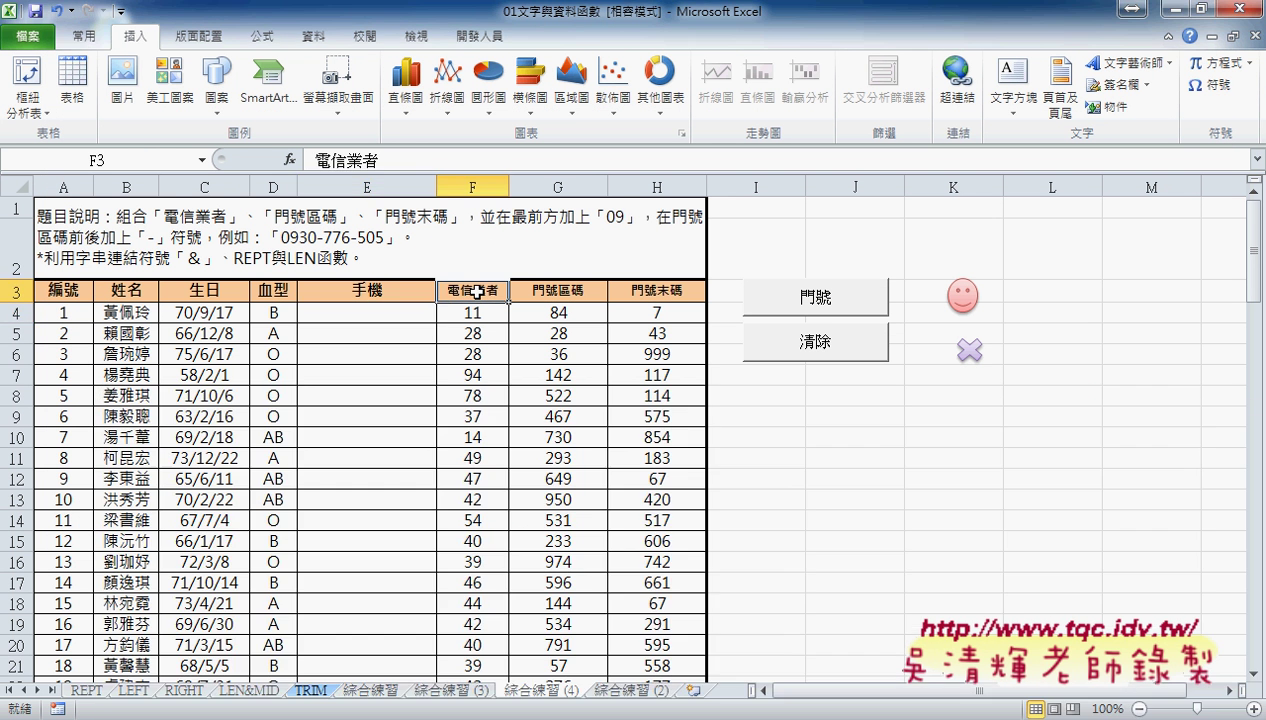
pyautogui.moveTo(477, 291); pyautogui.dragTo(632, 291)
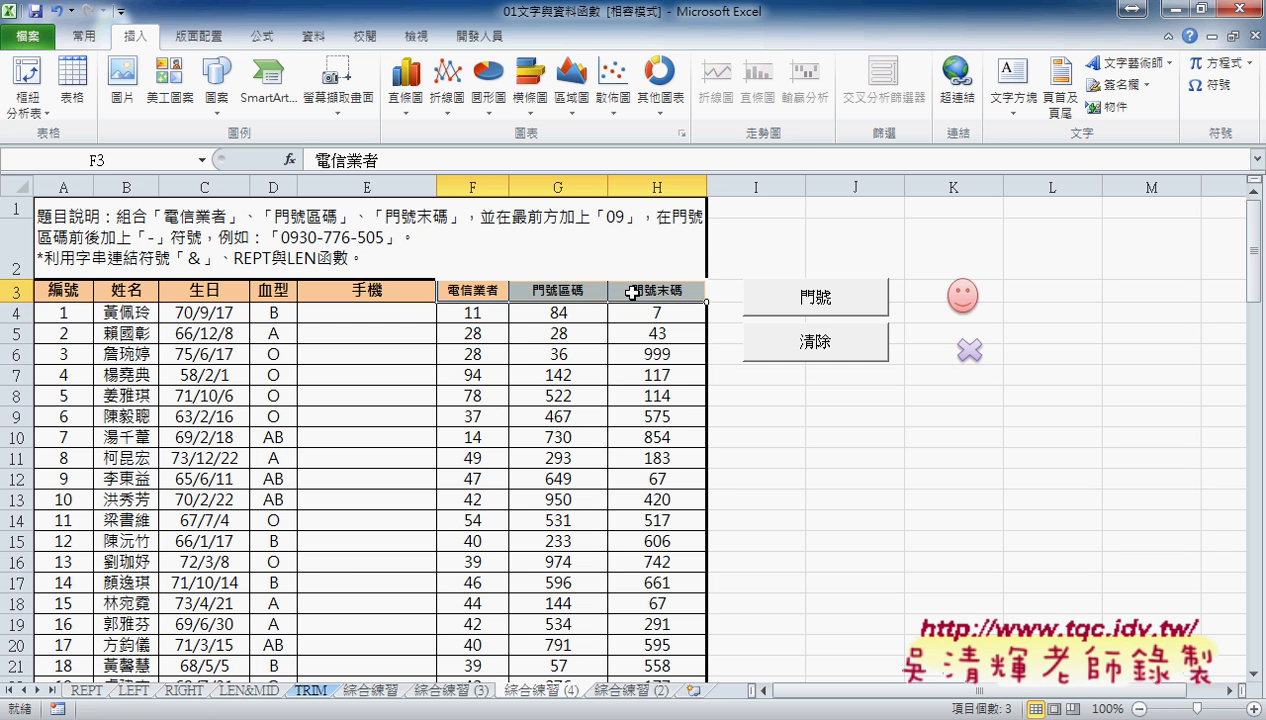
pyautogui.hotkey('ctrl', 'c')
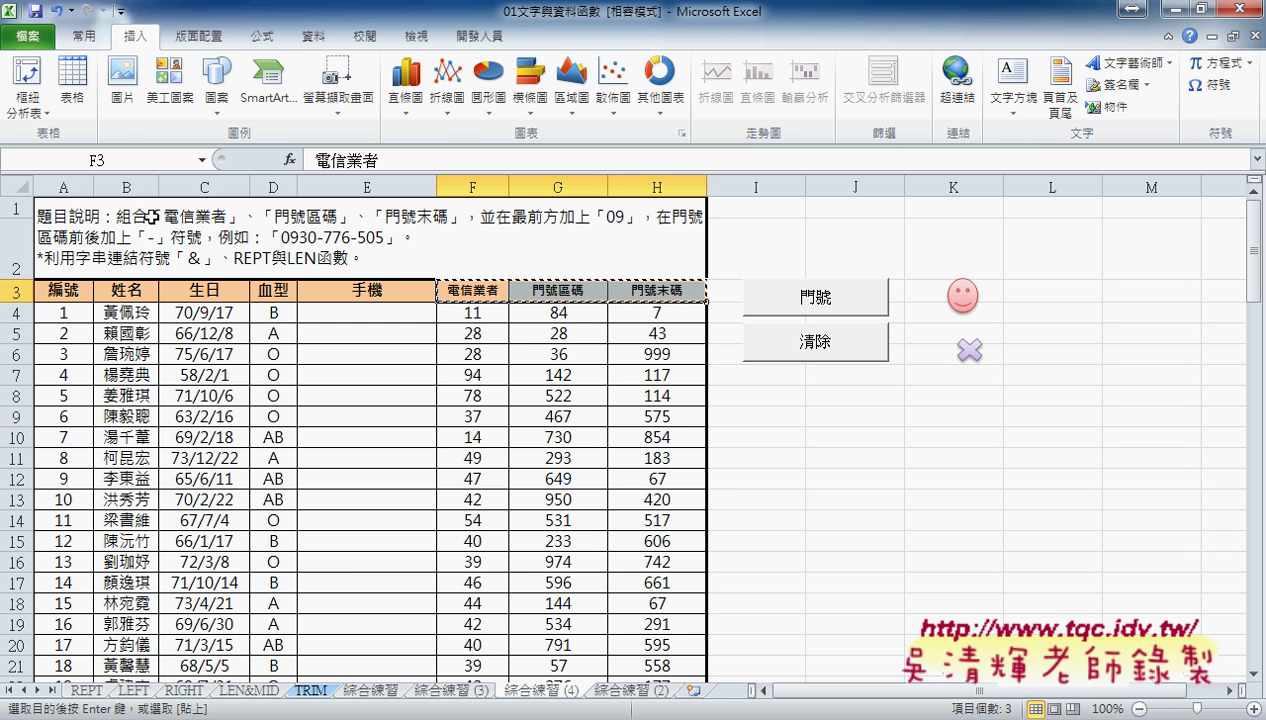
pyautogui.click(476, 36)
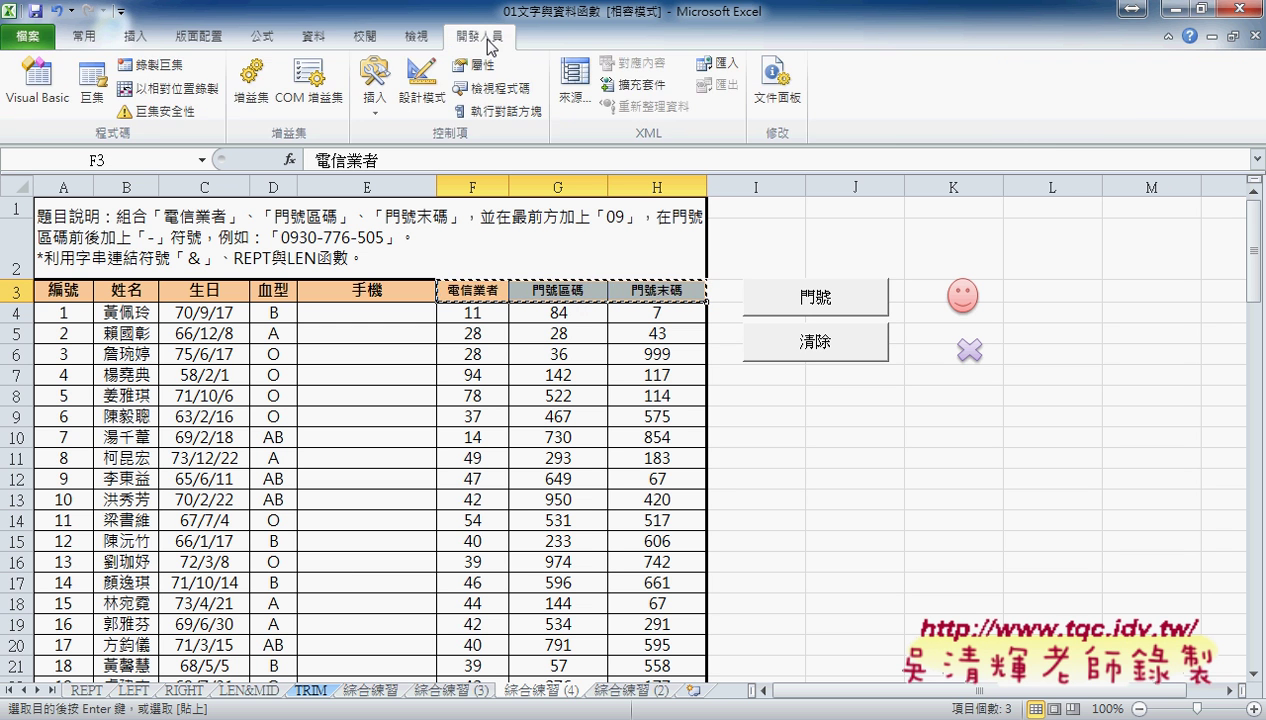
pyautogui.click(42, 92)
pyautogui.moveTo(548, 410); pyautogui.dragTo(487, 123)
pyautogui.click(588, 494)
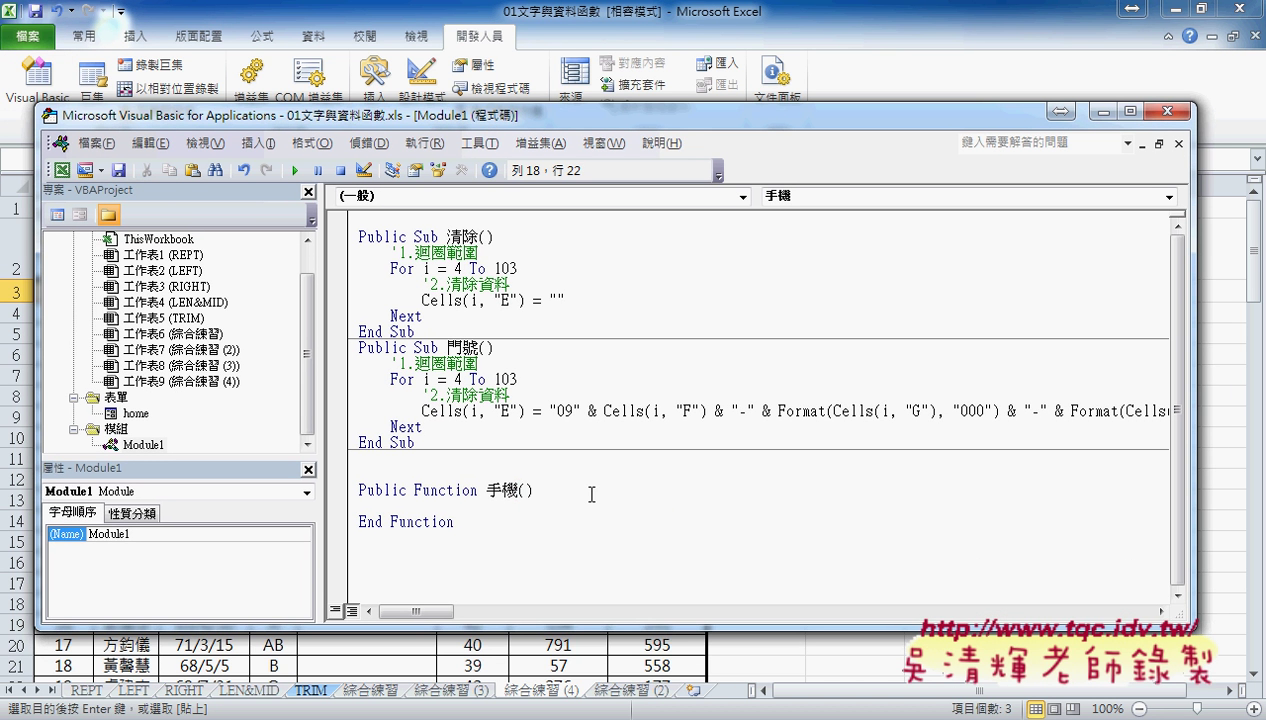
pyautogui.hotkey('ctrl', 'v')
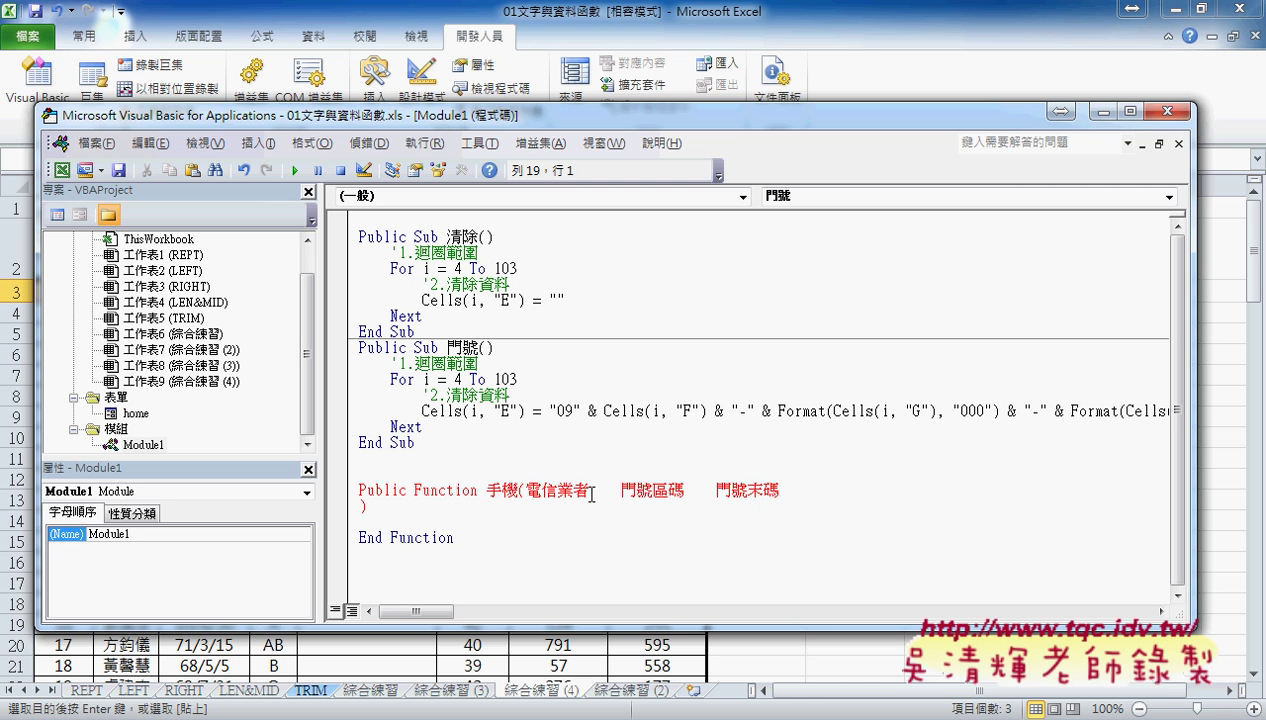
# - Edit the pasted headers into the comma-separated parameters 電信業者, 區碼, 末碼
pyautogui.click(788, 492)
pyautogui.press('Delete')
pyautogui.press('Left')
pyautogui.press('Left')
pyautogui.press('Left')
pyautogui.press('Left')
pyautogui.press('Left')
pyautogui.press('Left')
pyautogui.press('Left')
pyautogui.press('Left')
pyautogui.press('Left')
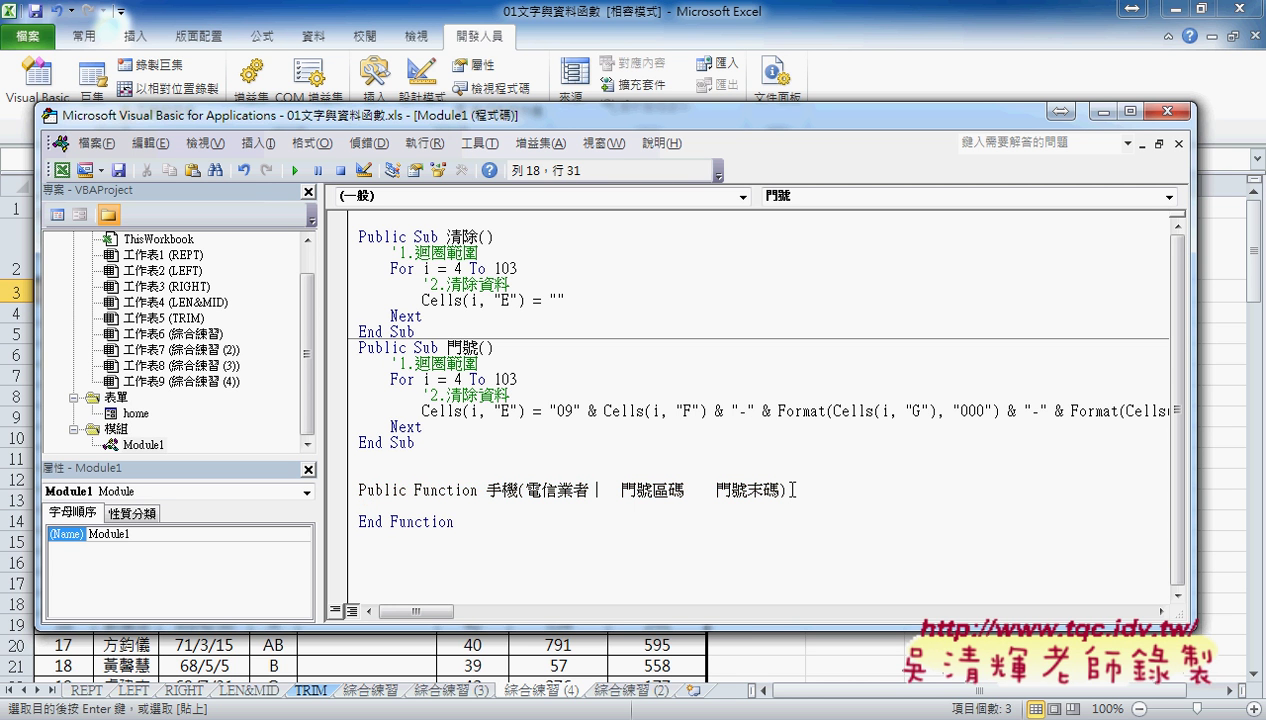
pyautogui.press('Left')
pyautogui.press('Left')
pyautogui.press('Left')
pyautogui.press('Right')
pyautogui.press('Delete')
pyautogui.press('Delete')
pyautogui.press('Delete')
pyautogui.press('Delete')
pyautogui.press('Delete')
pyautogui.press('Delete')
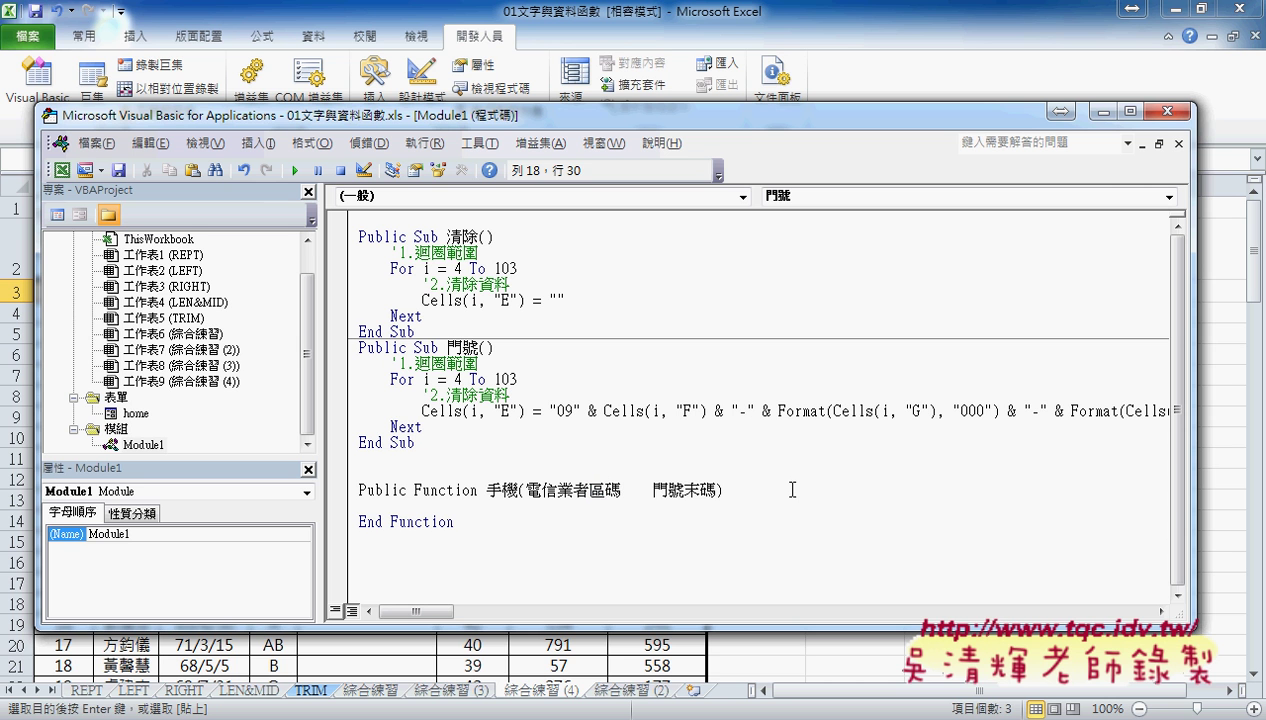
pyautogui.write(',')
pyautogui.press('Right')
pyautogui.press('Right')
pyautogui.press('Delete')
pyautogui.press('Delete')
pyautogui.press('Delete')
pyautogui.press('Delete')
pyautogui.press('Delete')
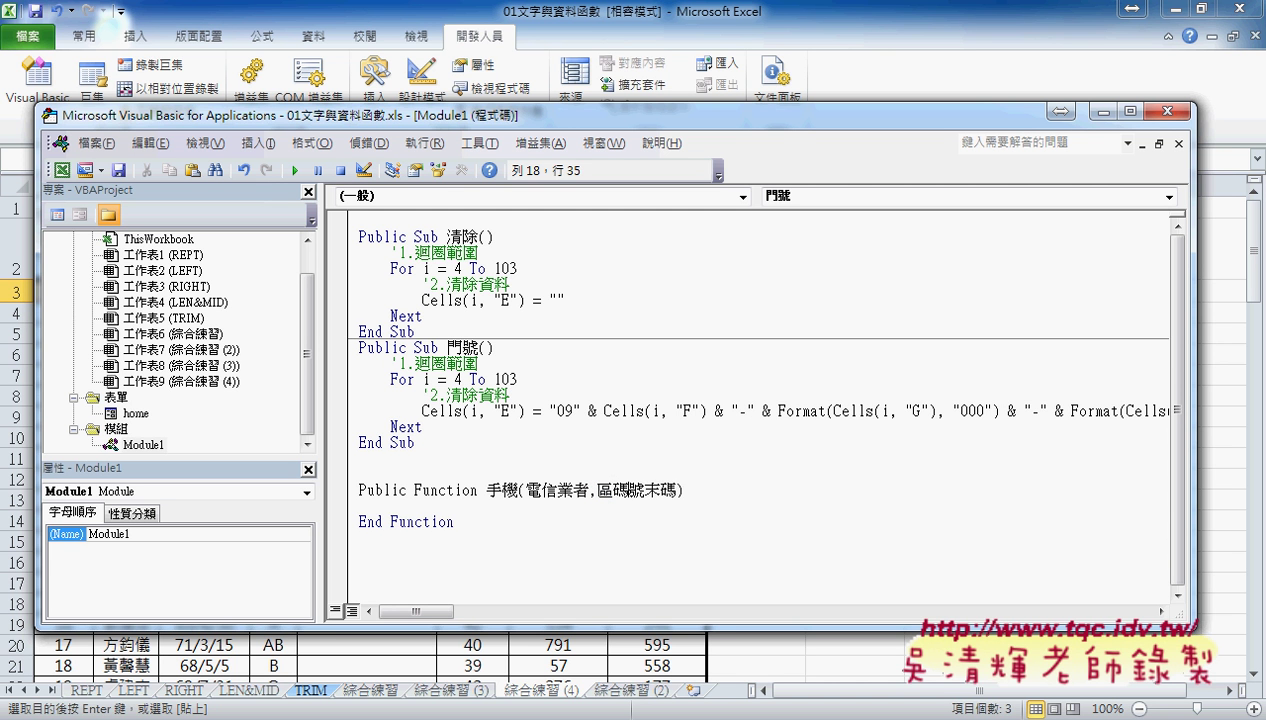
pyautogui.press('Delete')
pyautogui.write(',')
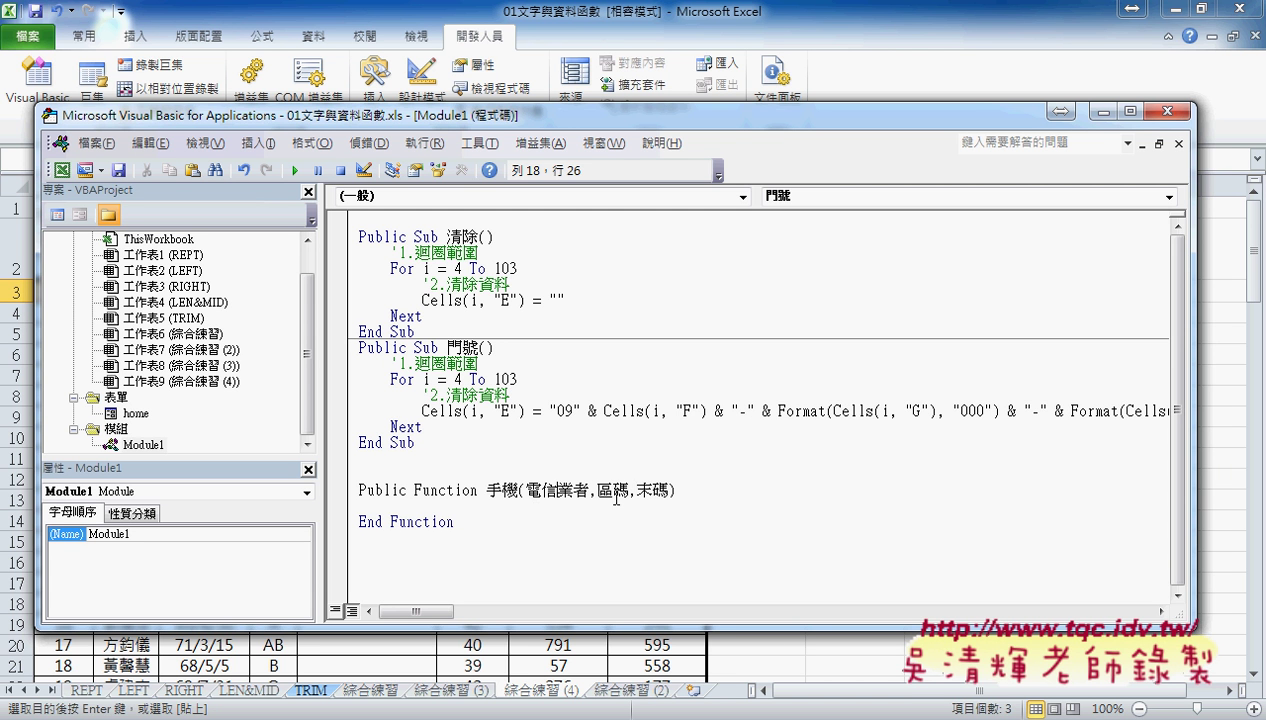
# - Copy the function name 手機
pyautogui.click(614, 490)
pyautogui.click(650, 491)
pyautogui.moveTo(484, 490); pyautogui.dragTo(517, 488)
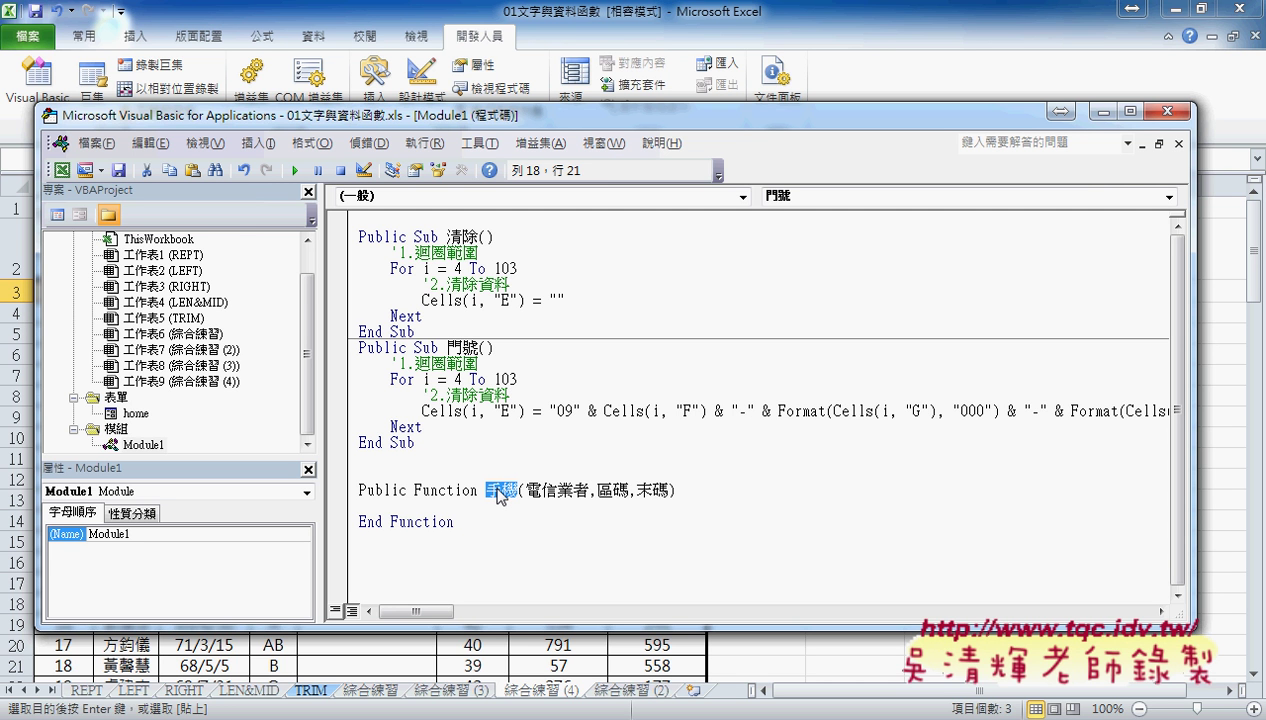
pyautogui.hotkey('ctrl', 'c')
# - Start an indented 手機 = line in the function body, dismissing the compile error
pyautogui.click(484, 500)
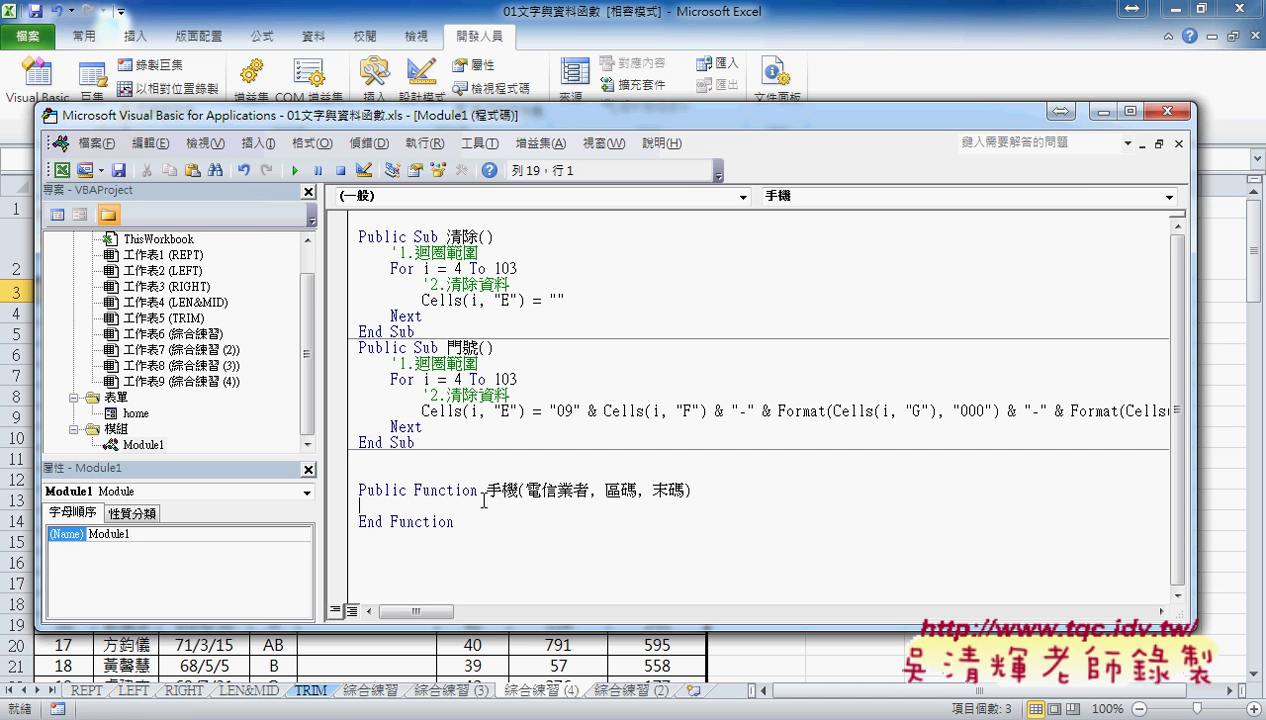
pyautogui.press('Tab')
pyautogui.hotkey('ctrl', 'v')
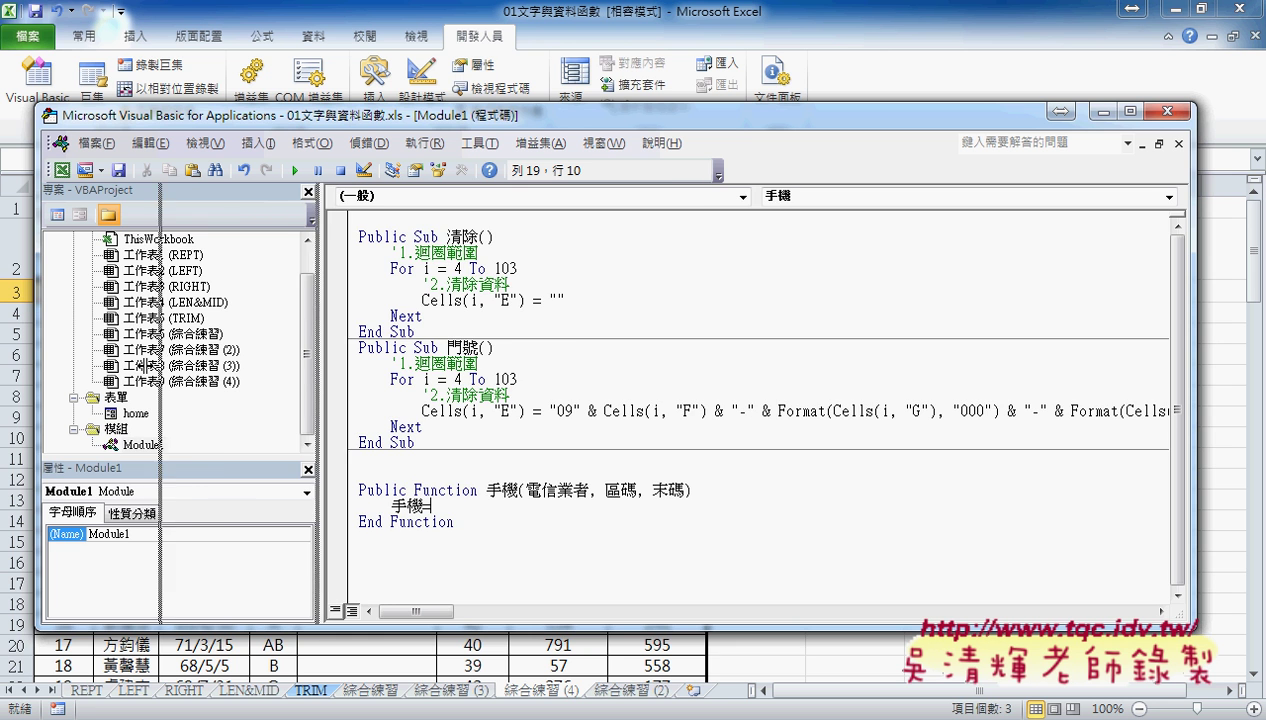
pyautogui.moveTo(232, 369); pyautogui.dragTo(145, 369)
pyautogui.write('=')
pyautogui.click(1112, 409)
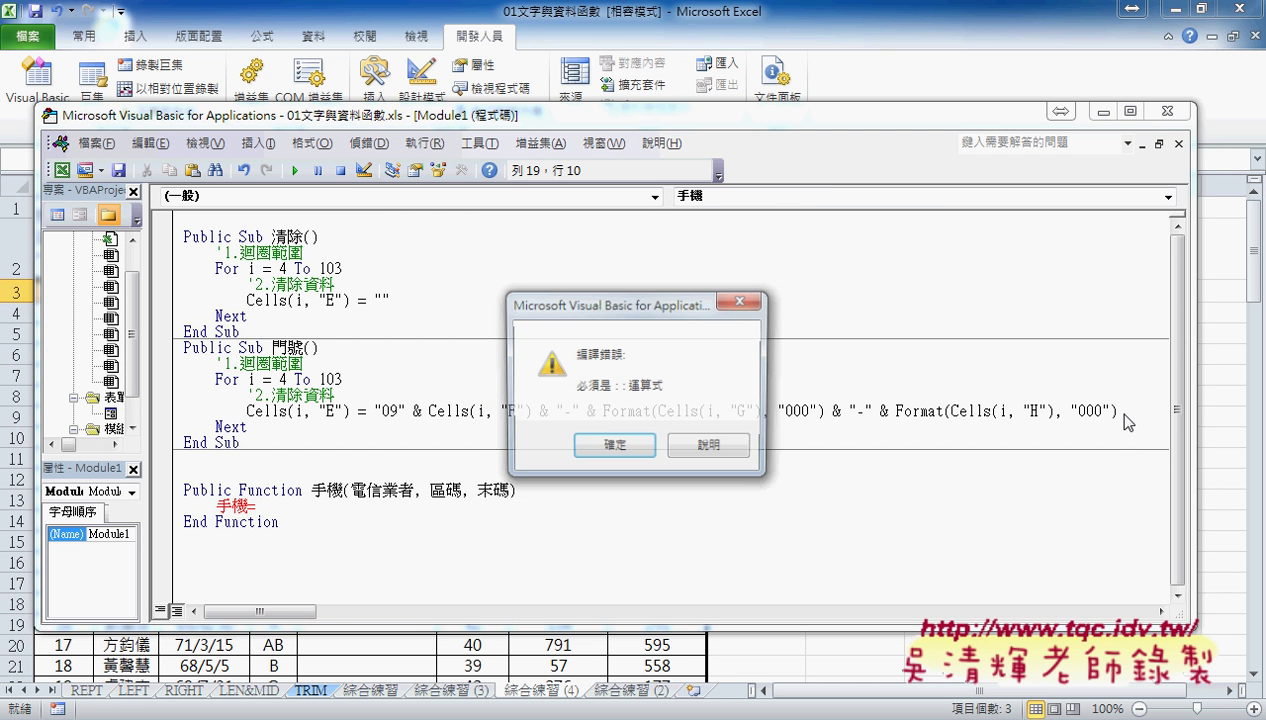
pyautogui.click(658, 444)
# - Copy the "09" & Cells(...) expression from the 門號 macro and paste it after 手機=
pyautogui.moveTo(1122, 413); pyautogui.dragTo(375, 412)
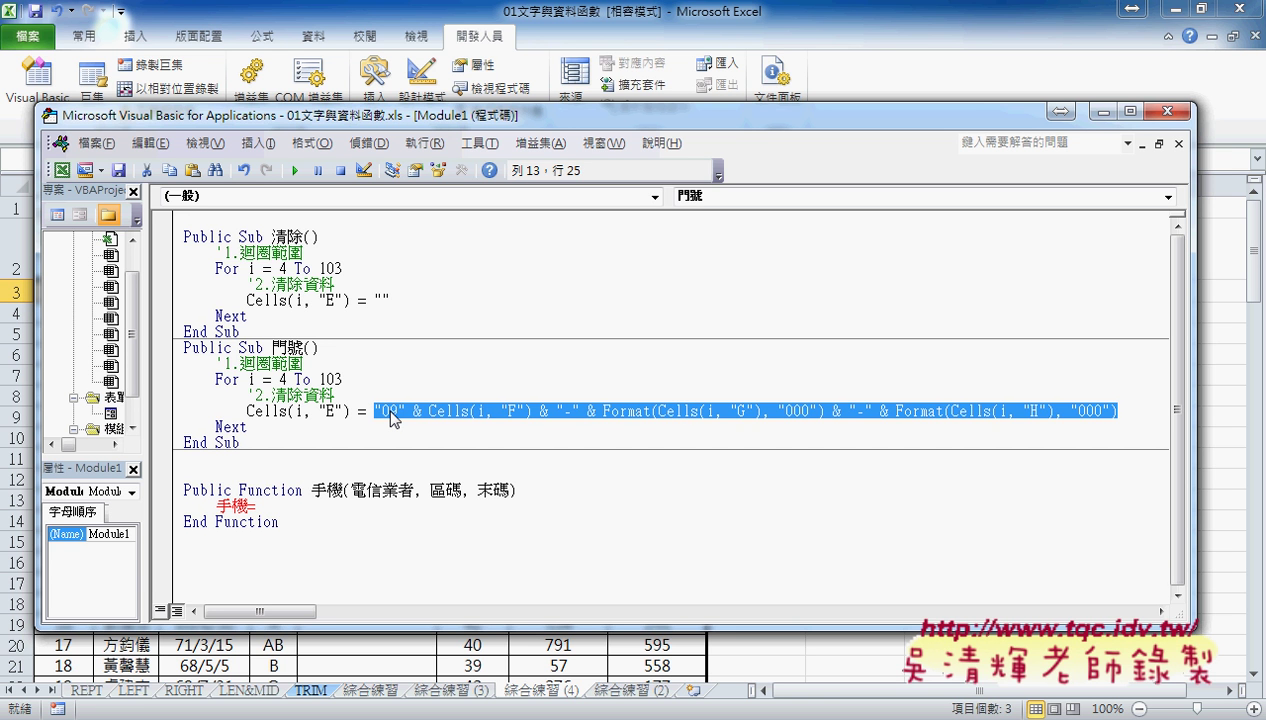
pyautogui.click(273, 506)
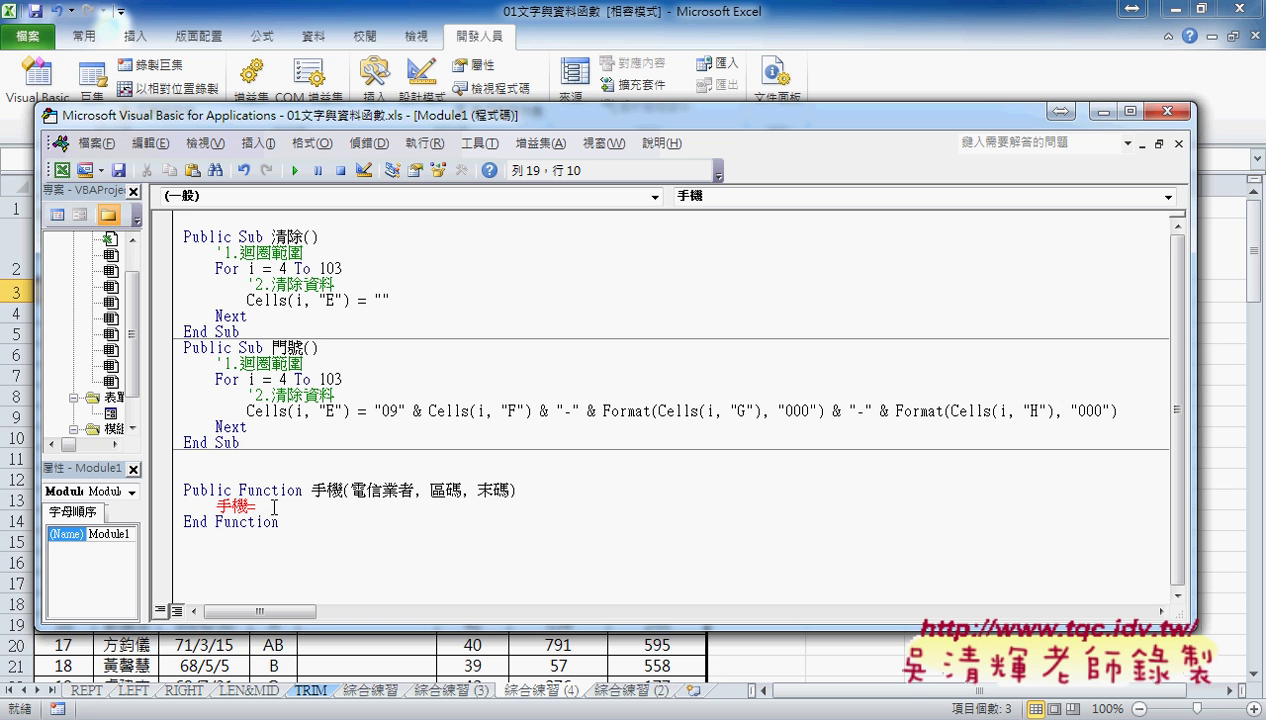
pyautogui.hotkey('ctrl', 'v')
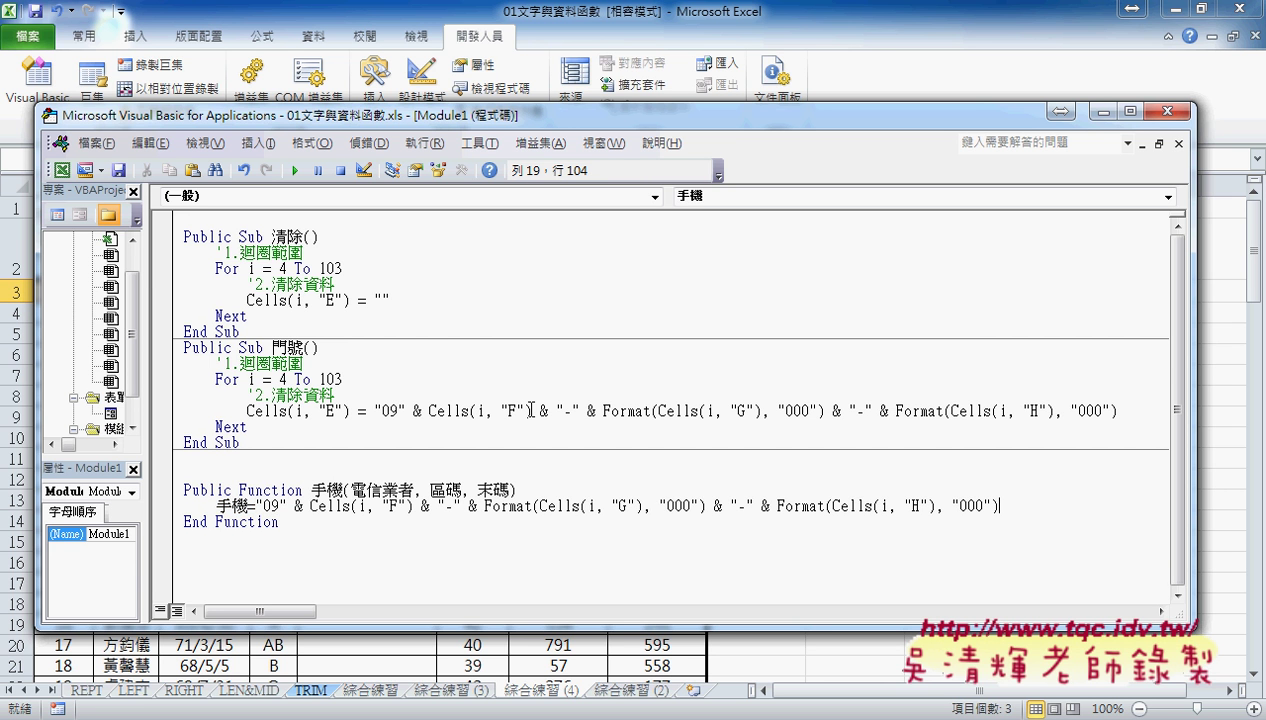
pyautogui.moveTo(530, 410); pyautogui.dragTo(428, 410)
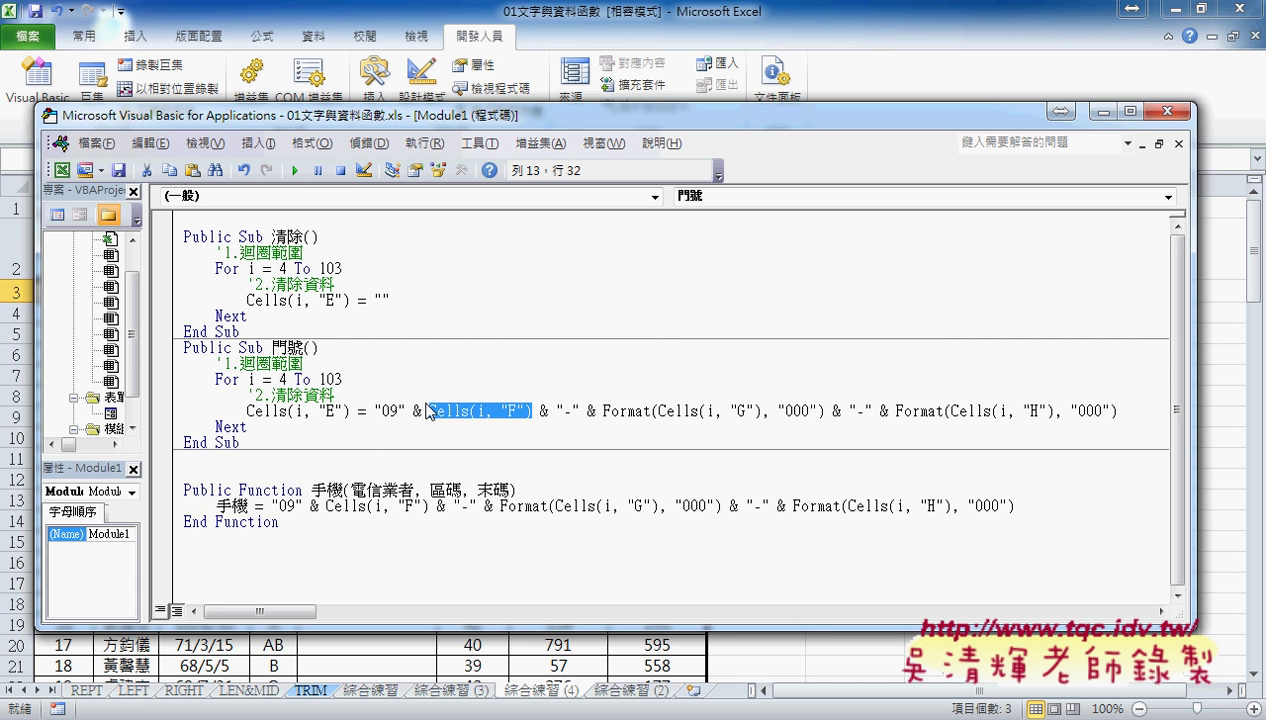
# - Replace Cells(i, "F") in the 手機 line with the 電信業者 parameter
pyautogui.moveTo(350, 490); pyautogui.dragTo(412, 490)
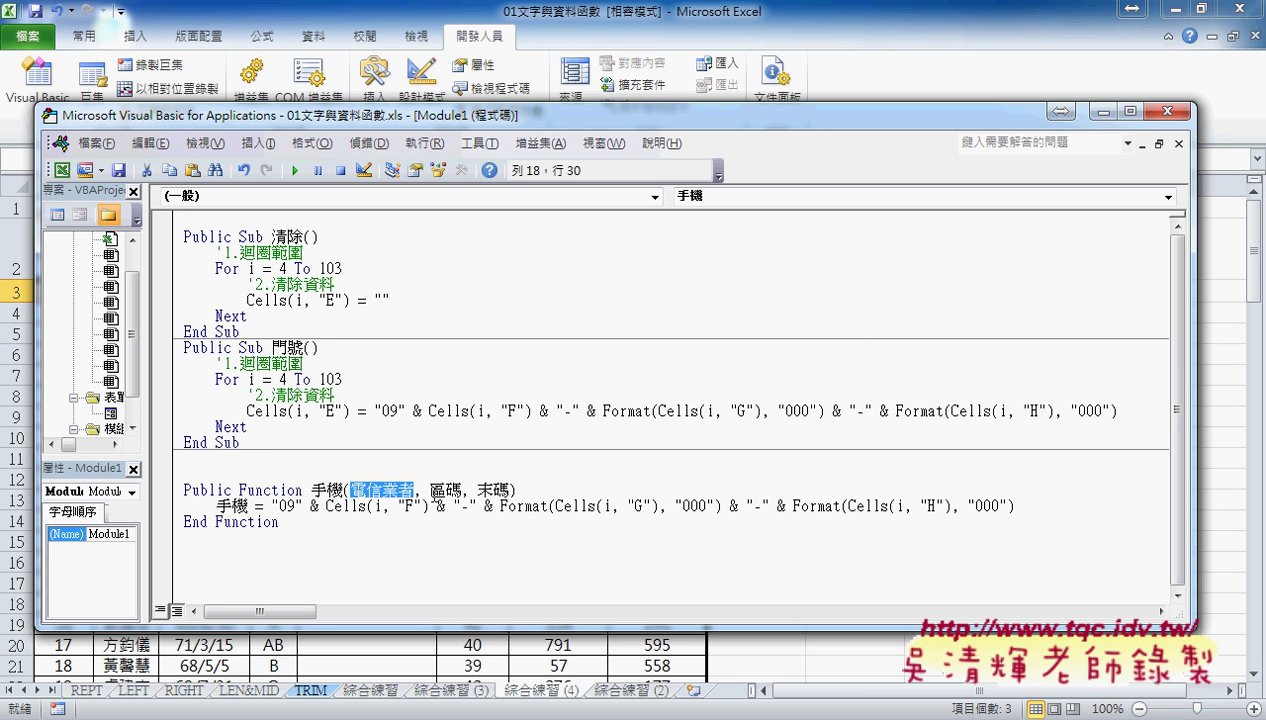
pyautogui.moveTo(326, 506); pyautogui.dragTo(427, 506)
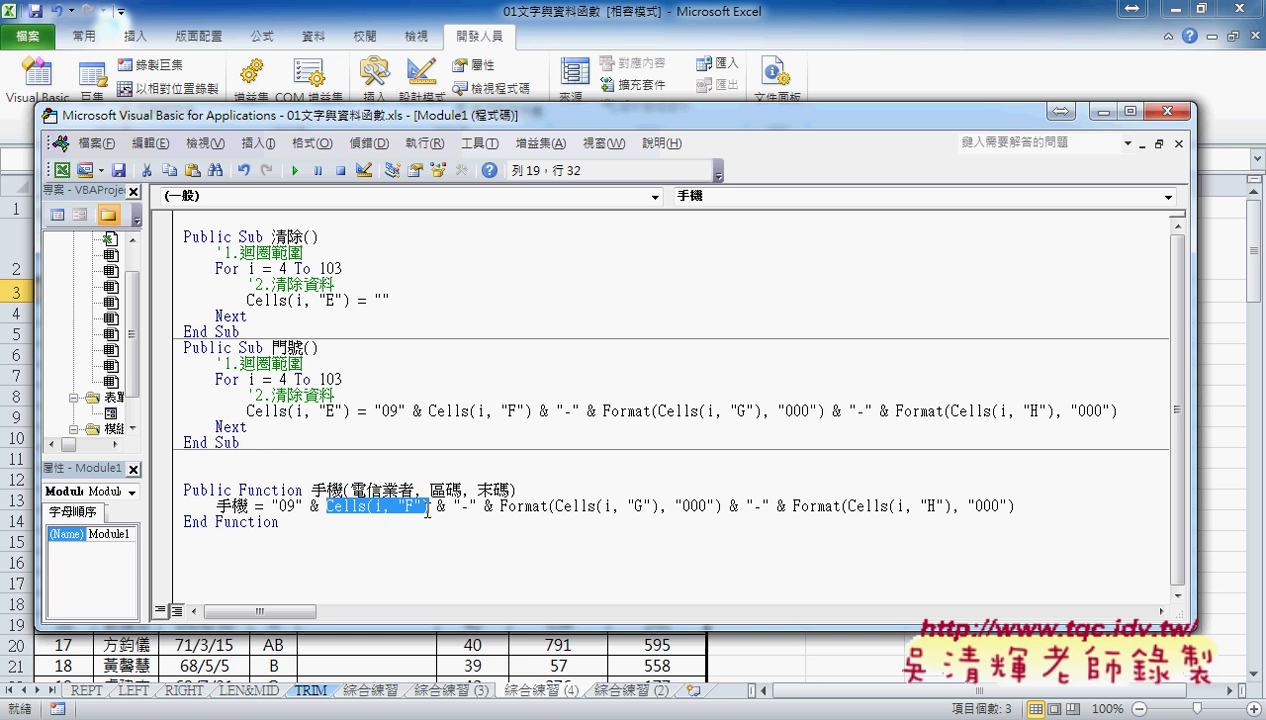
pyautogui.moveTo(428, 114)
pyautogui.mouseDown()
pyautogui.moveTo(480, 268)
pyautogui.moveTo(487, 342)
pyautogui.mouseUp()
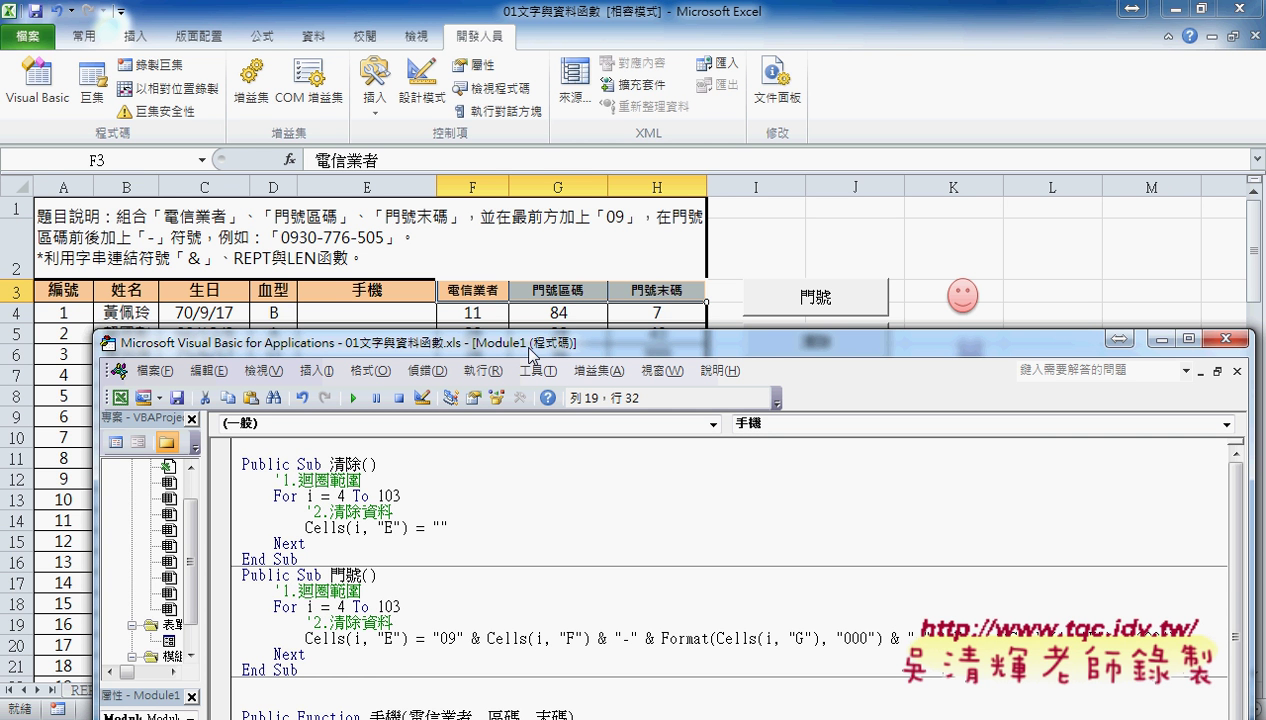
pyautogui.moveTo(528, 350); pyautogui.dragTo(481, 122)
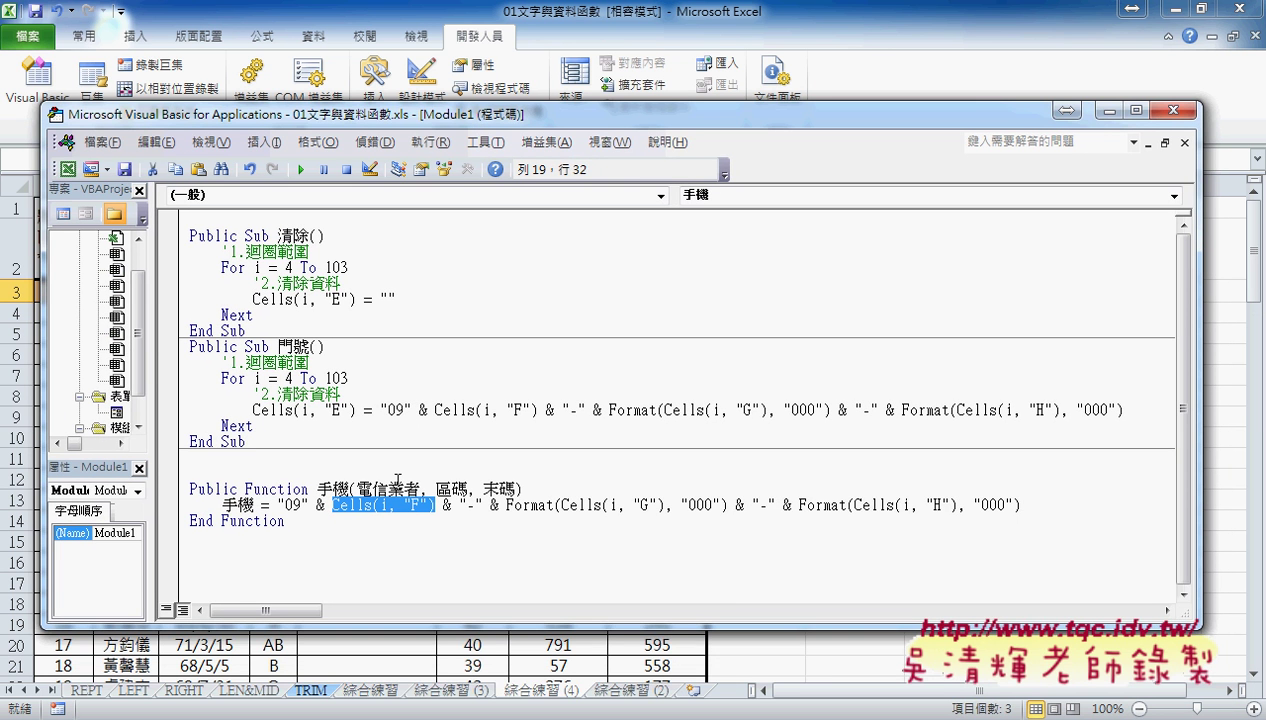
pyautogui.write('電信業者')
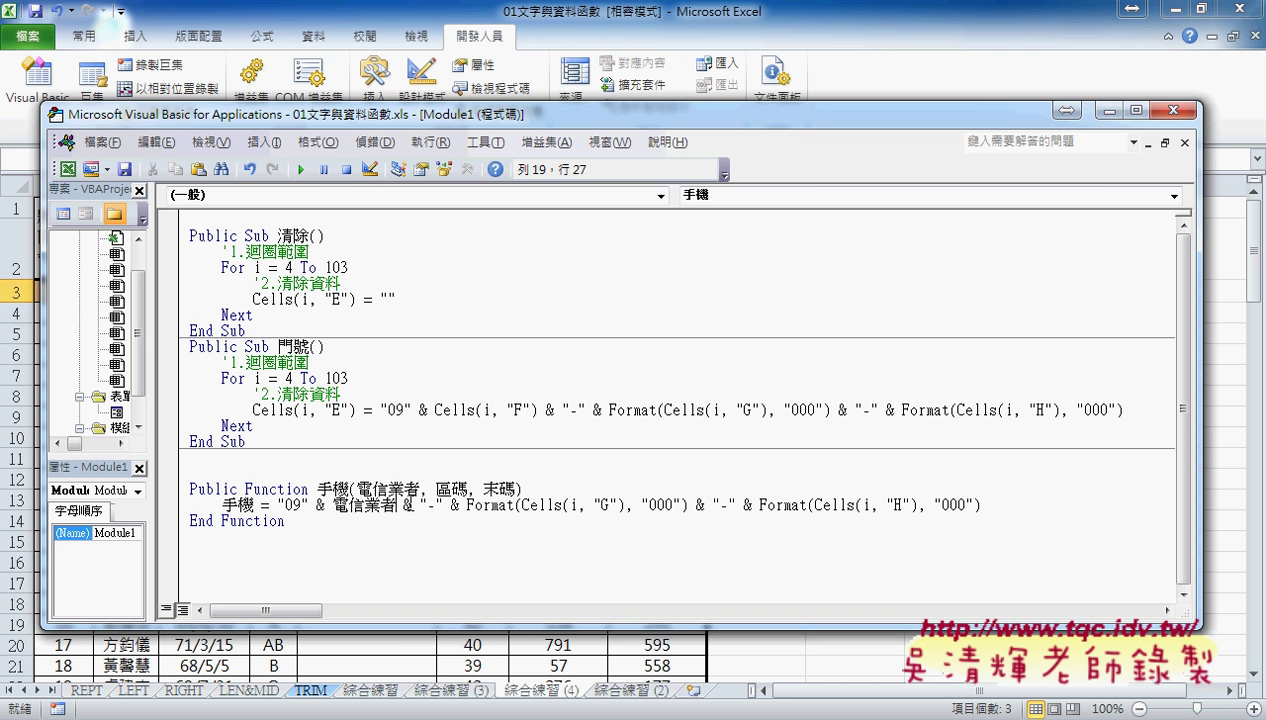
# - Replace Cells(i, "G") and Cells(i, "H") with the 區碼 and 末碼 parameters
pyautogui.moveTo(435, 490); pyautogui.dragTo(468, 490)
pyautogui.hotkey('ctrl', 'c')
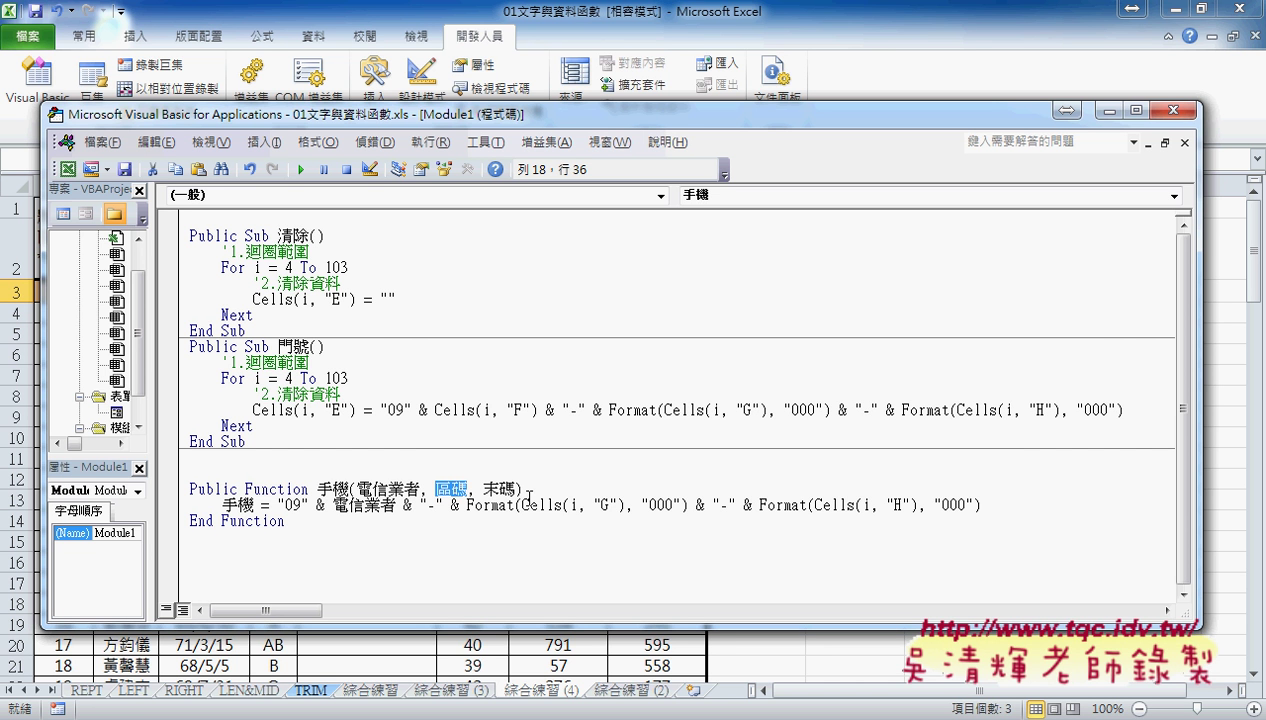
pyautogui.moveTo(522, 505); pyautogui.dragTo(625, 505)
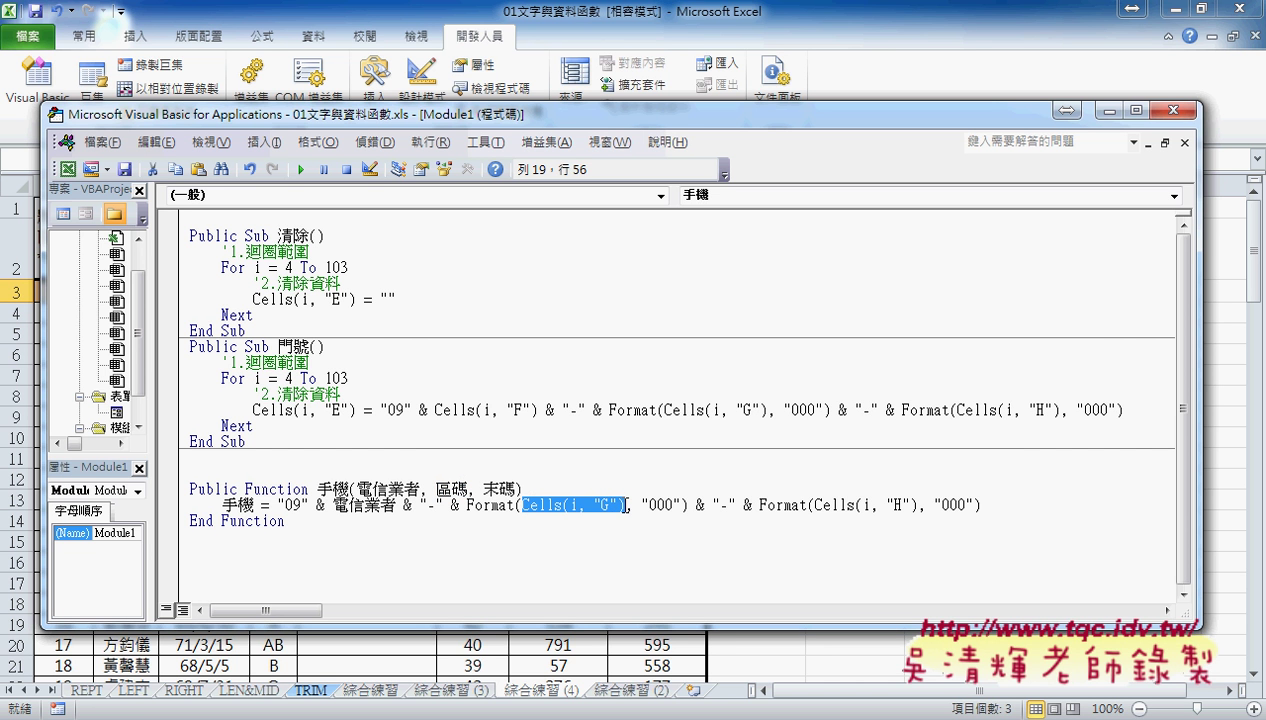
pyautogui.hotkey('ctrl', 'v')
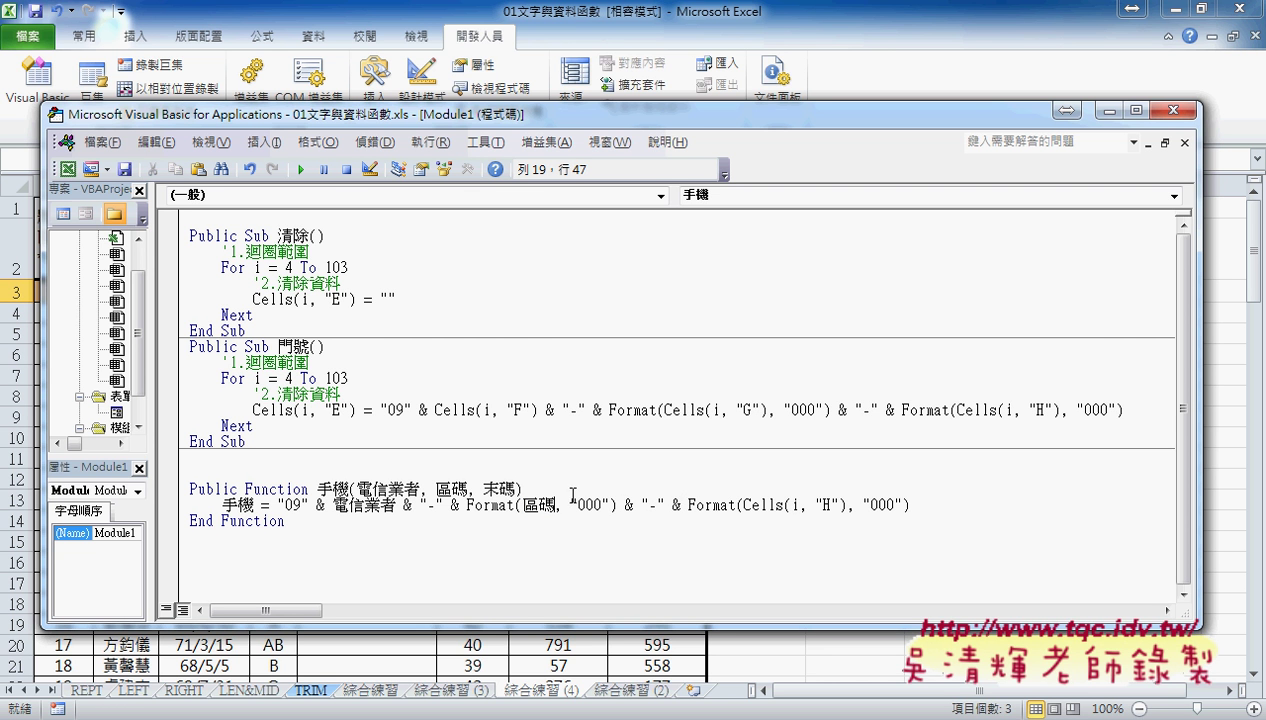
pyautogui.moveTo(483, 488); pyautogui.dragTo(515, 488)
pyautogui.hotkey('ctrl', 'c')
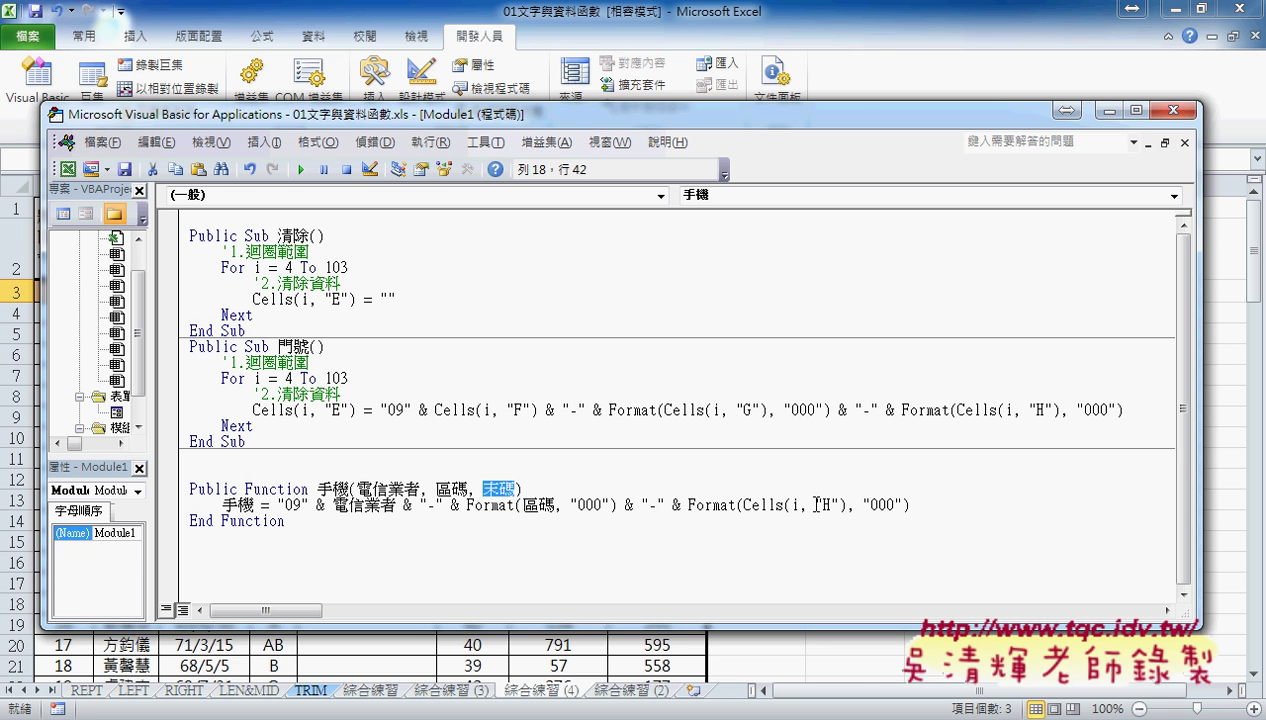
pyautogui.click(848, 506)
pyautogui.moveTo(848, 506); pyautogui.dragTo(744, 506)
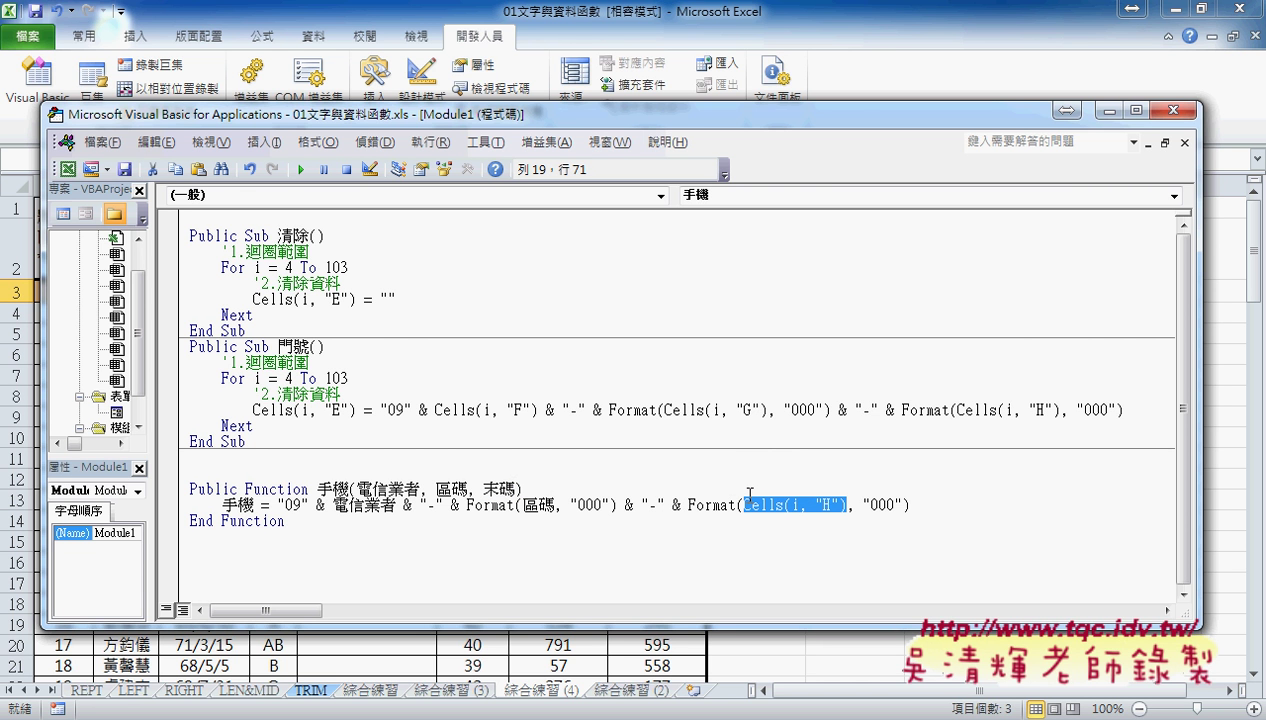
pyautogui.hotkey('ctrl', 'v')
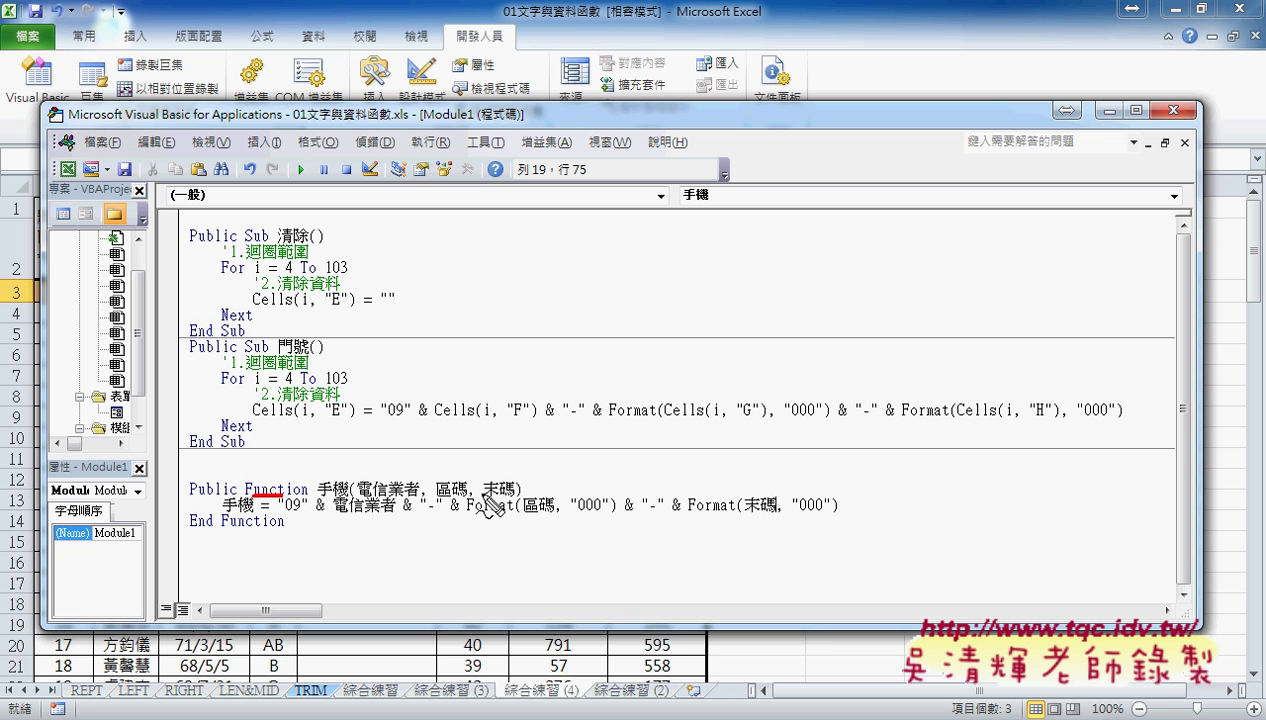
pyautogui.moveTo(835, 516); pyautogui.dragTo(266, 518)
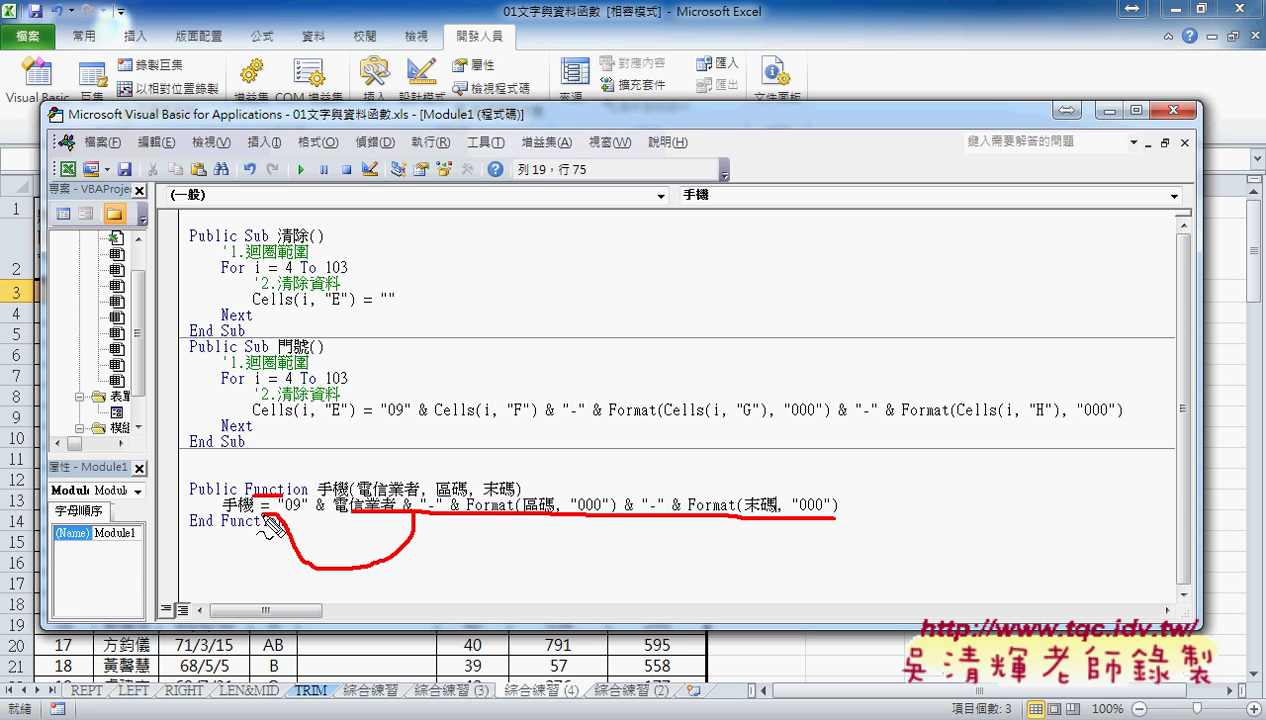
pyautogui.moveTo(276, 501)
pyautogui.mouseDown()
pyautogui.moveTo(272, 520)
pyautogui.moveTo(322, 488)
pyautogui.mouseUp()
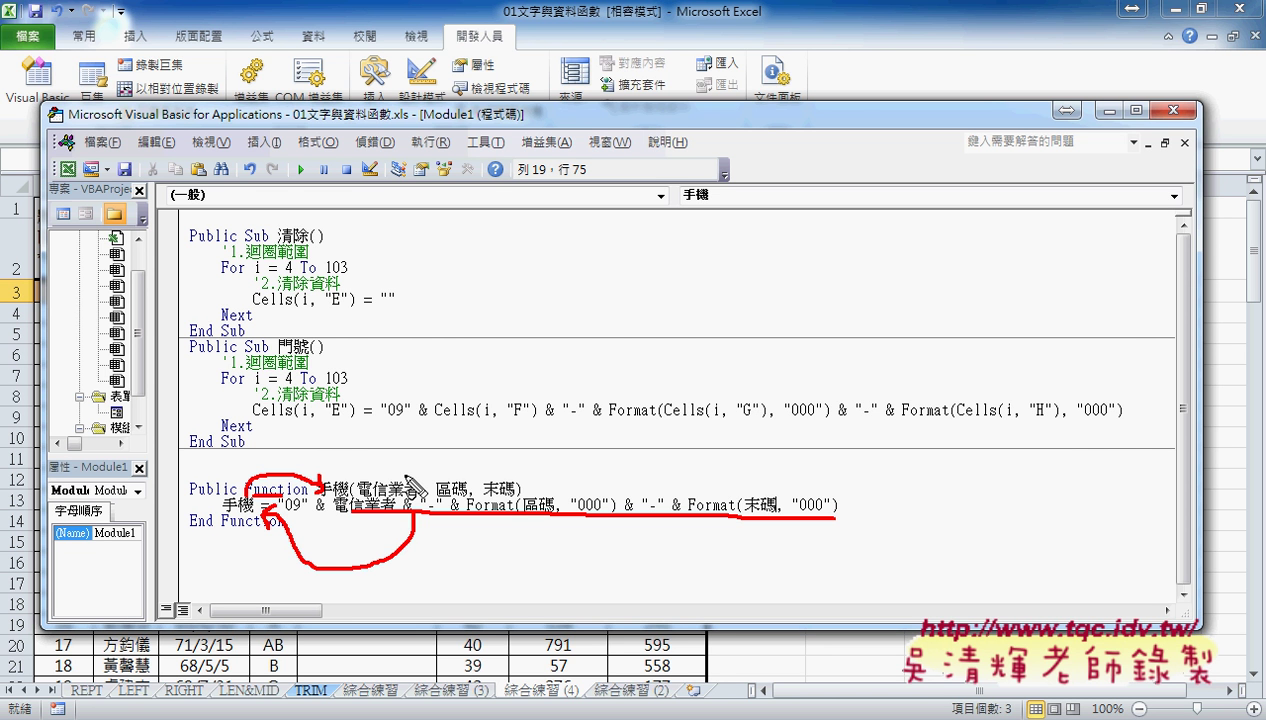
pyautogui.press('Escape')
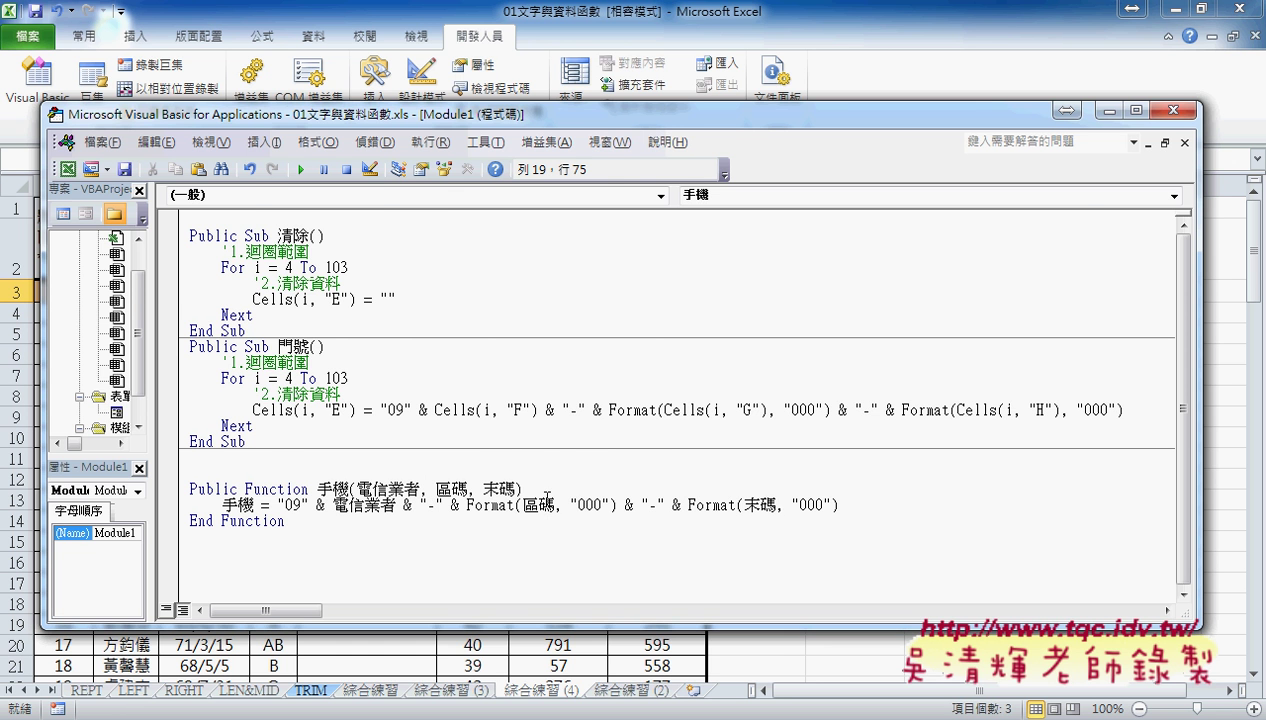
# - Close the VBA editor and insert 手機 into E4 from the 使用者定義 function category
pyautogui.click(1173, 110)
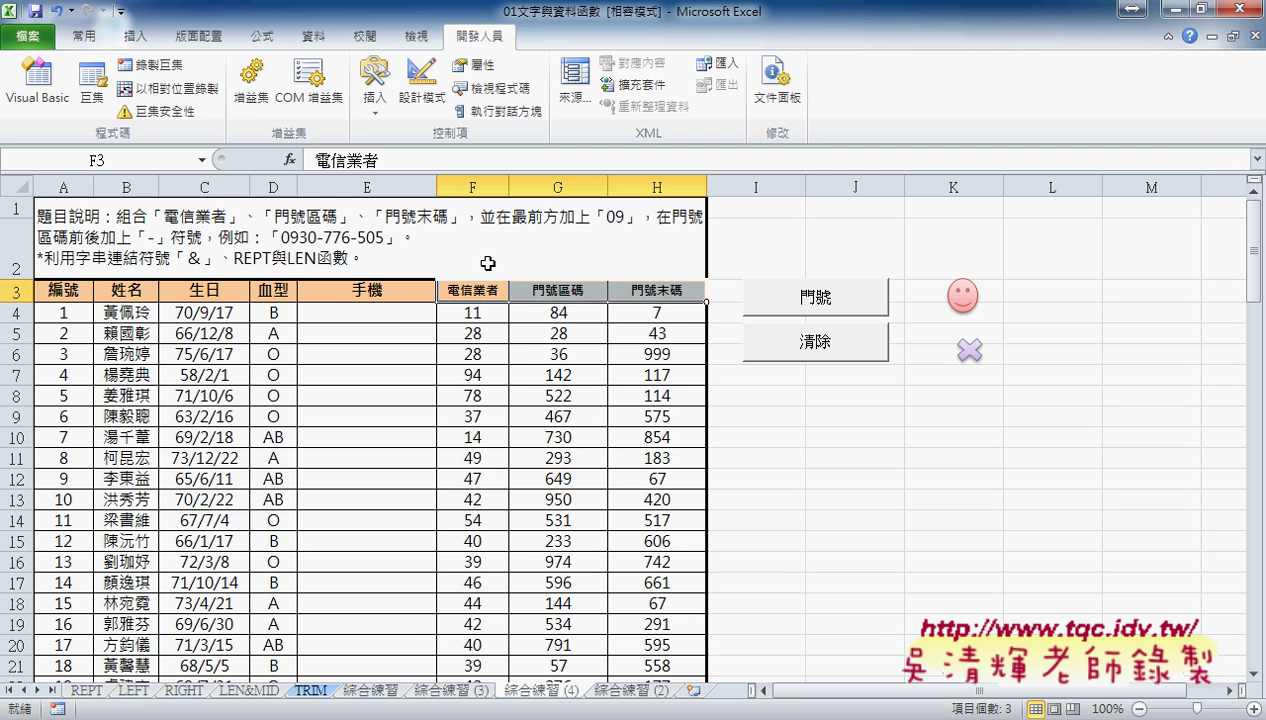
pyautogui.click(380, 313)
pyautogui.click(292, 159)
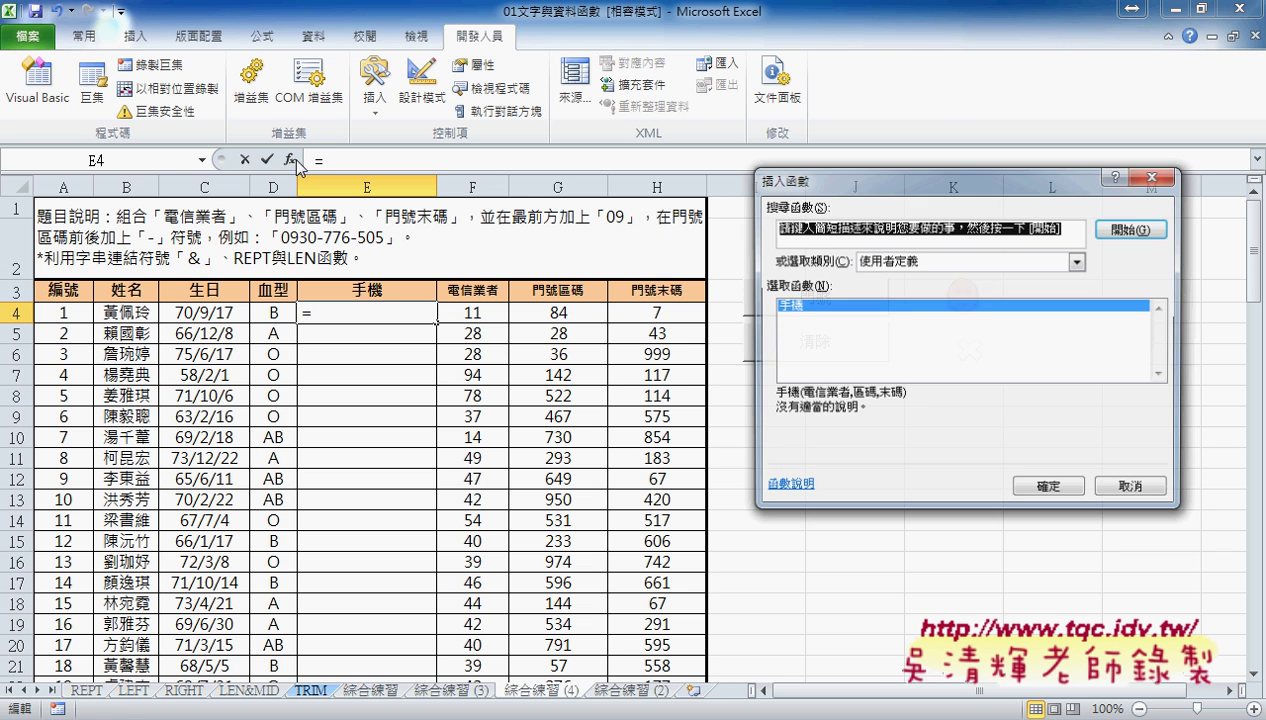
pyautogui.click(878, 261)
pyautogui.click(911, 408)
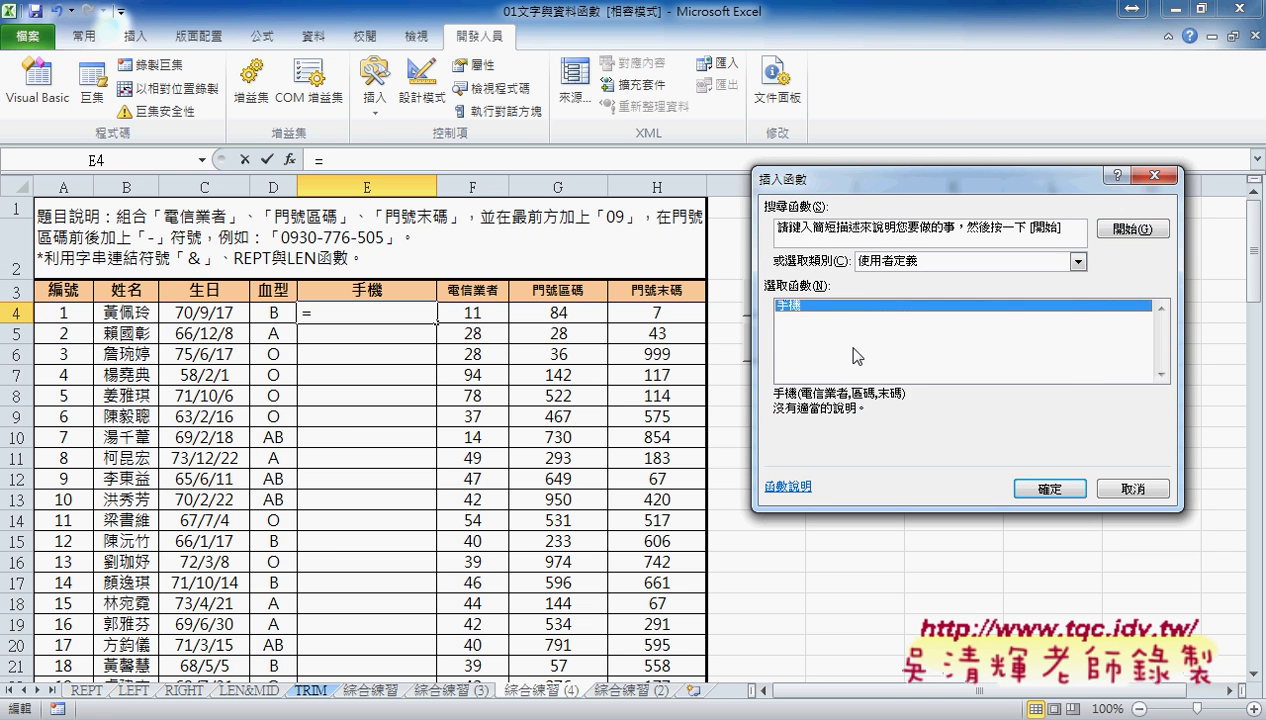
pyautogui.click(1048, 488)
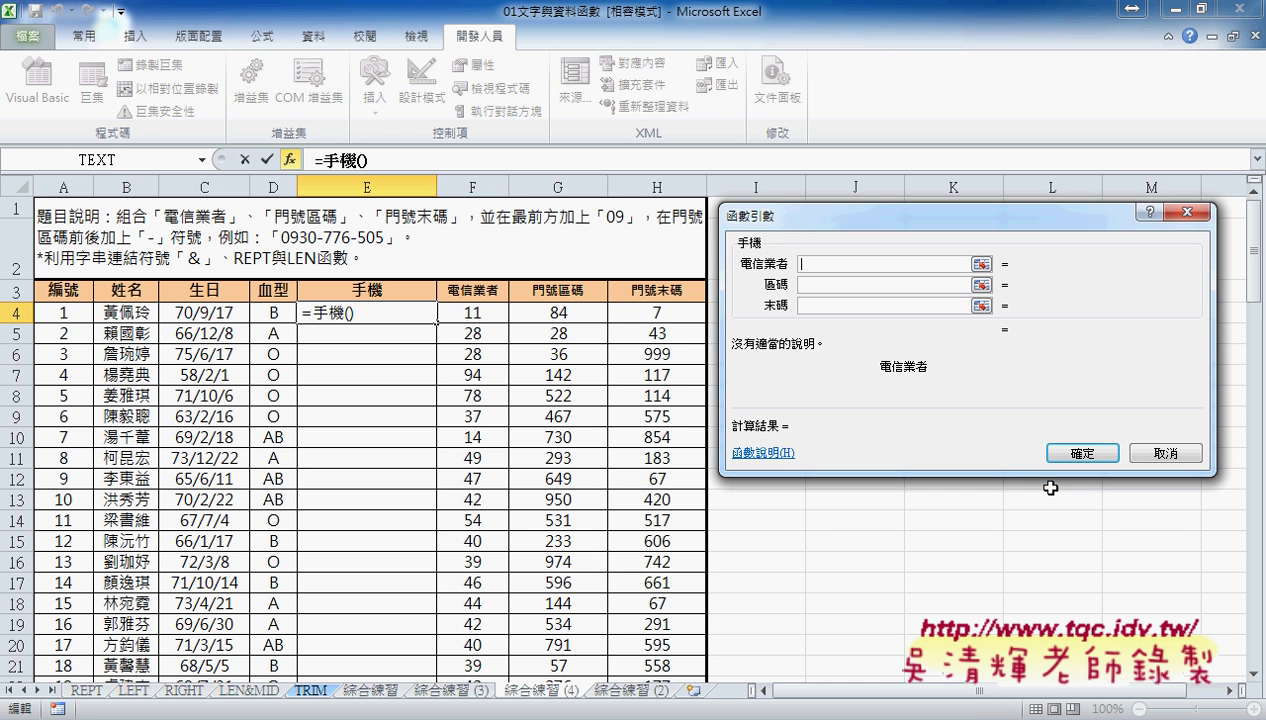
pyautogui.click(843, 283)
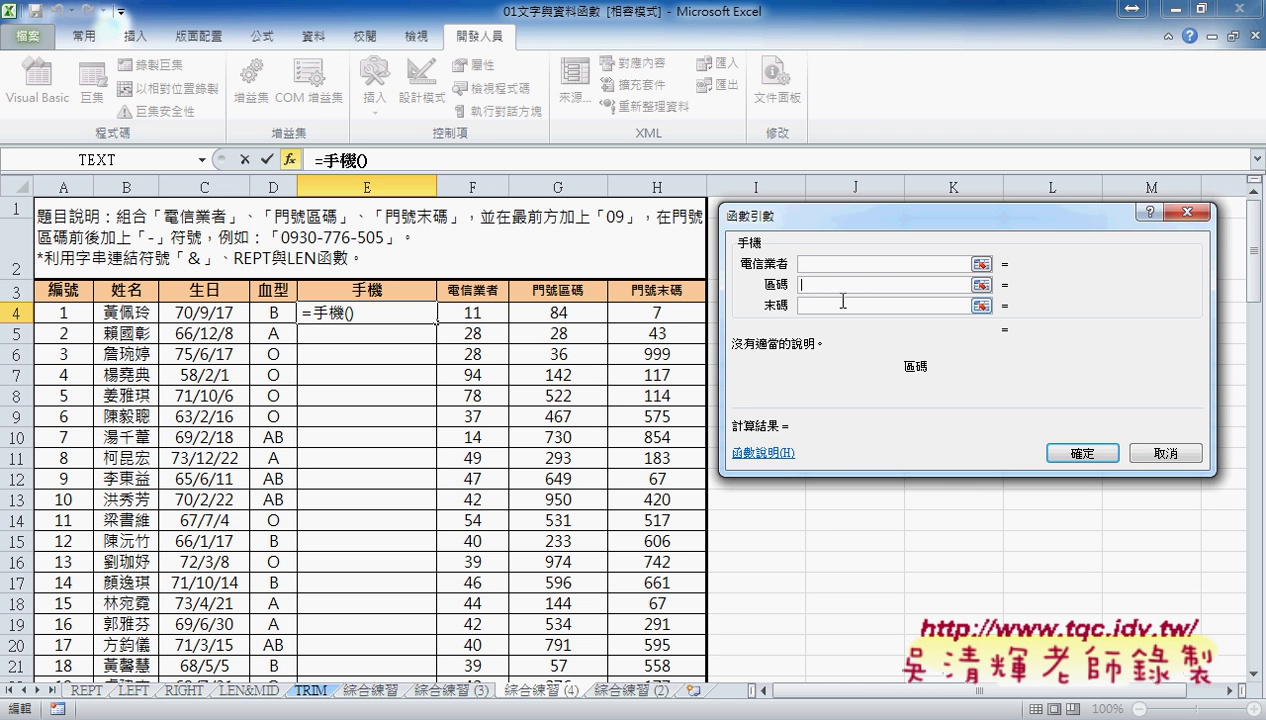